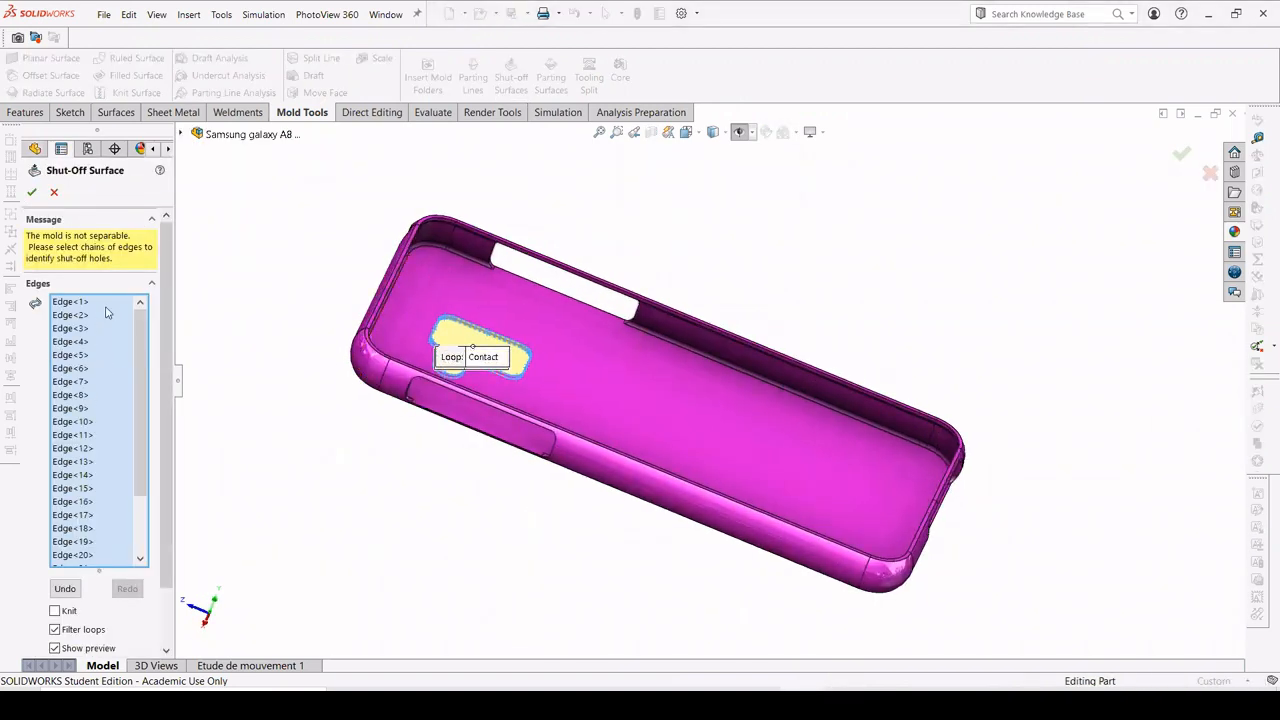
Step: Remove all preselected edges from the shut-off surface's edge selection
scroll(100, 370, "down", 2)
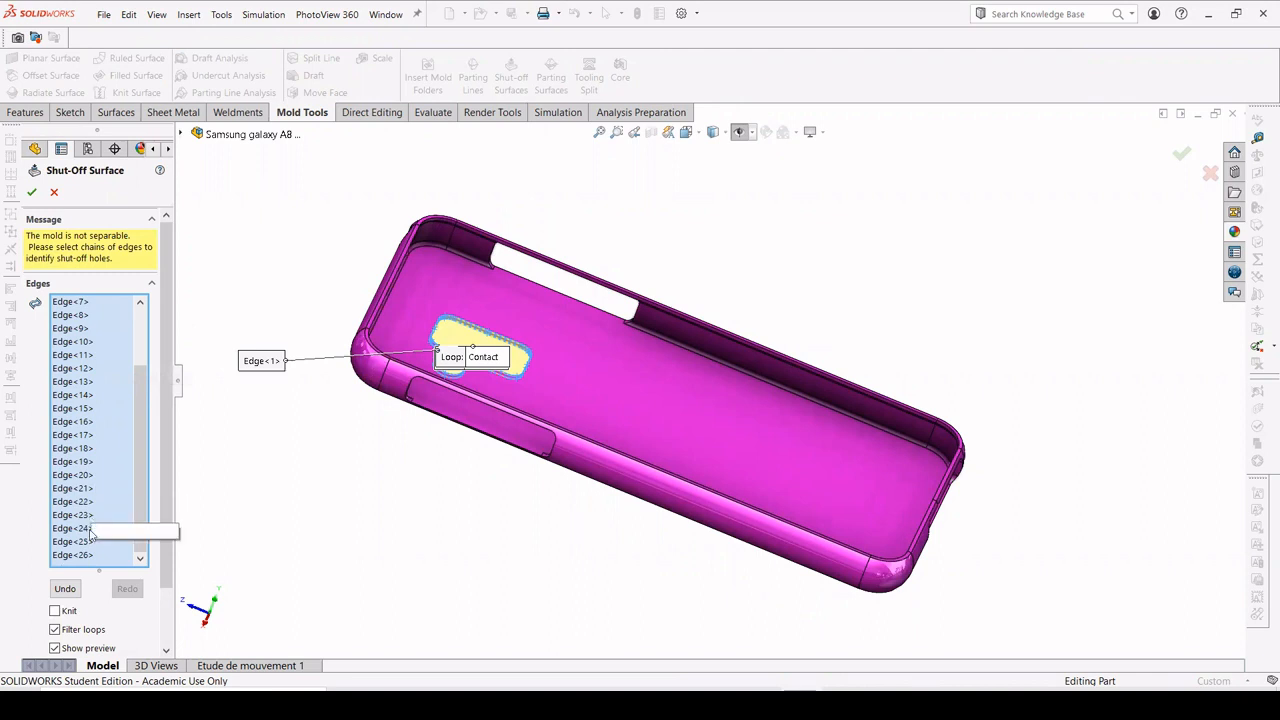
scroll(98, 400, "up", 2)
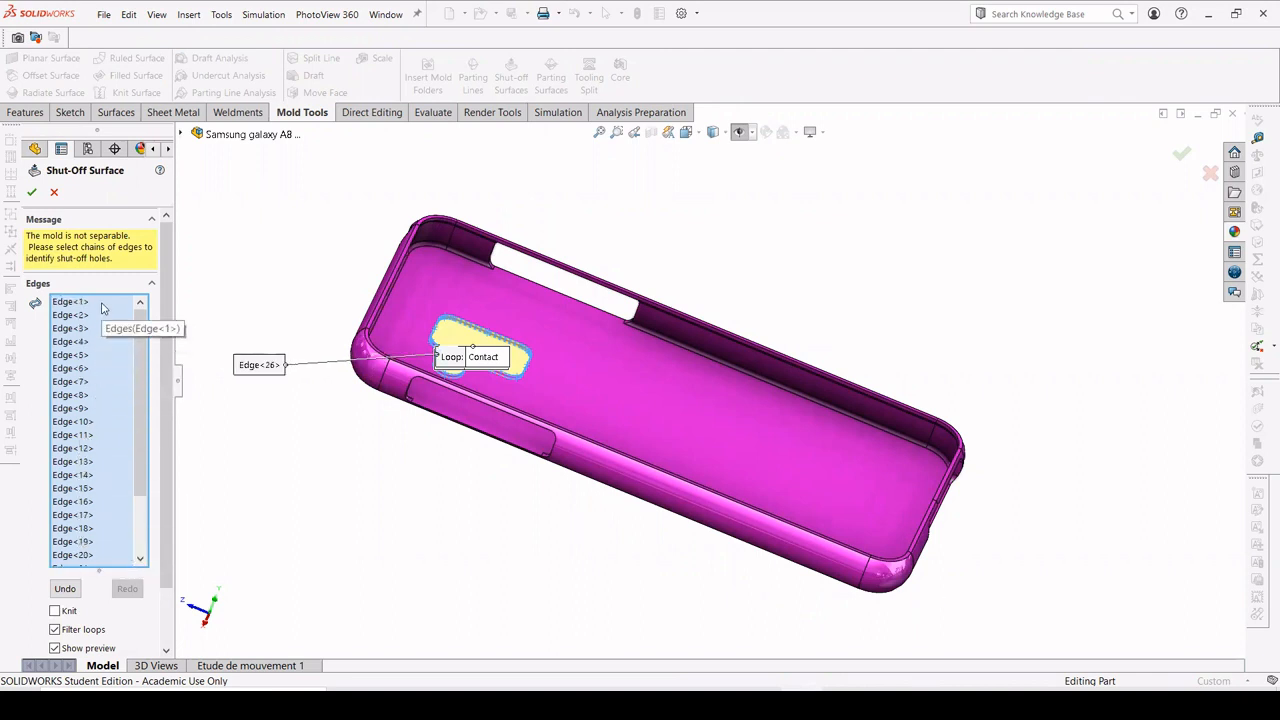
key("ctrl+a")
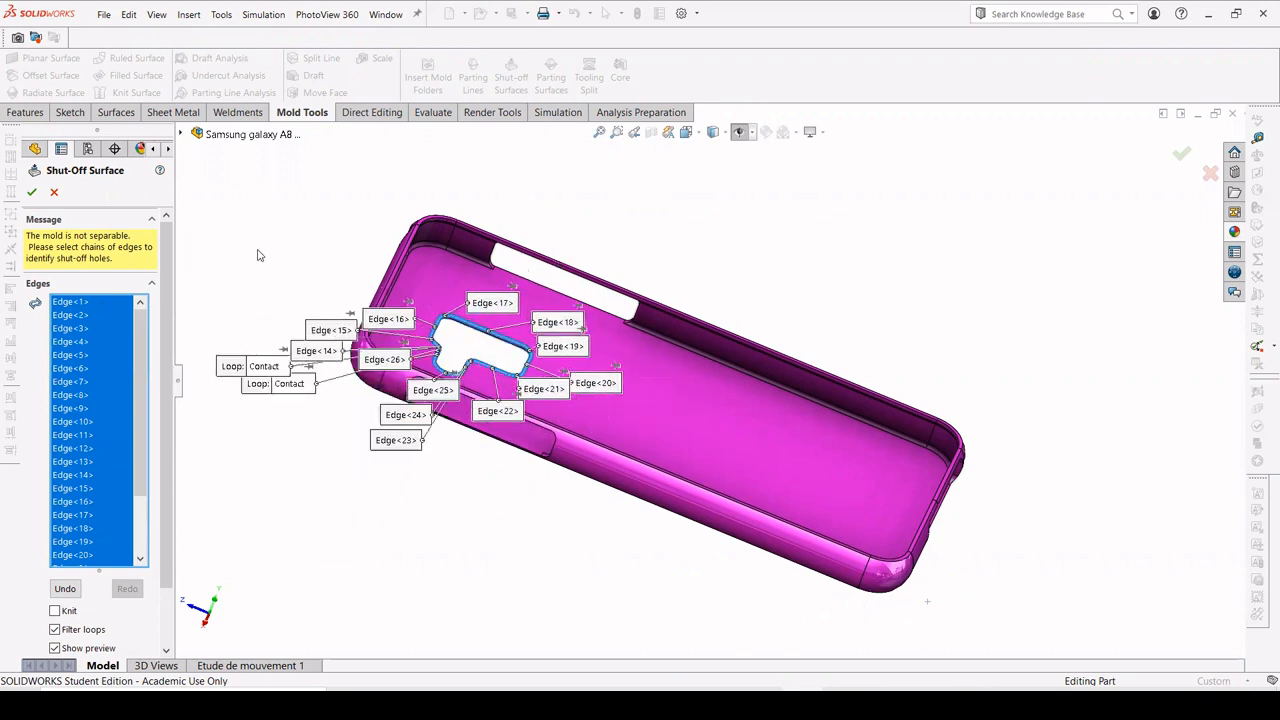
key("Delete")
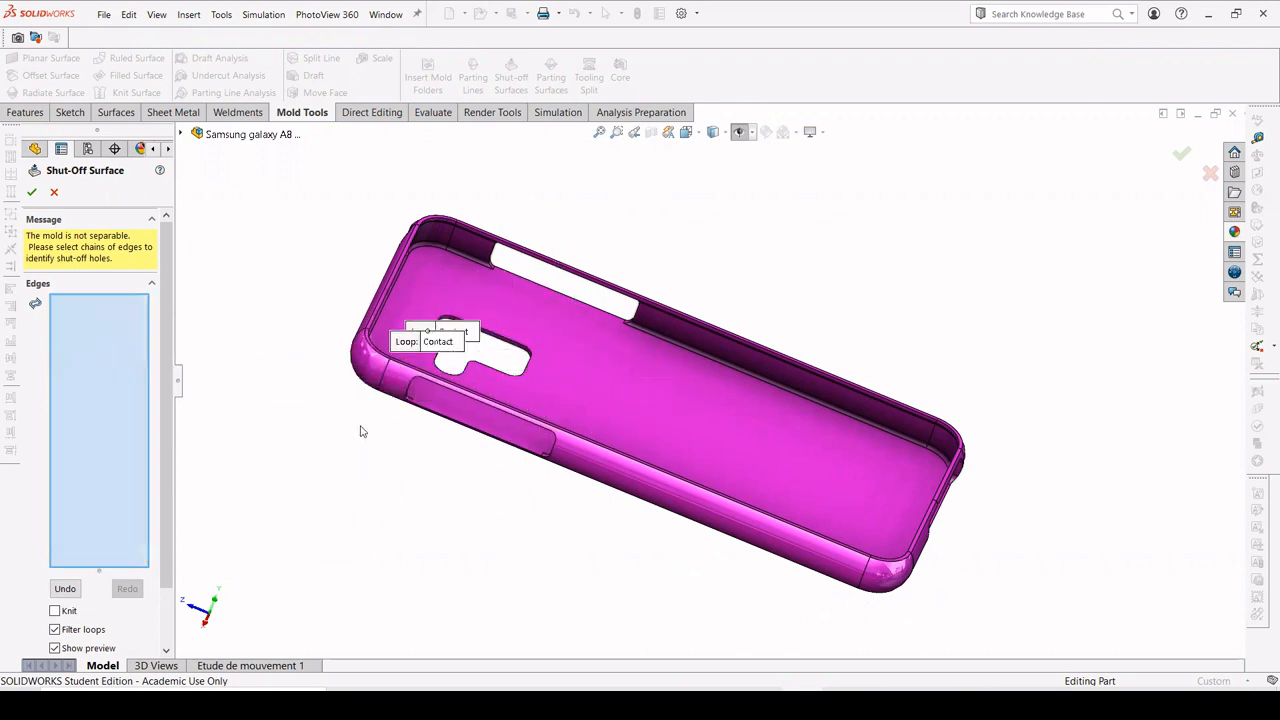
middle_click_drag(360, 431, 476, 209)
scroll(524, 214, "down", 6)
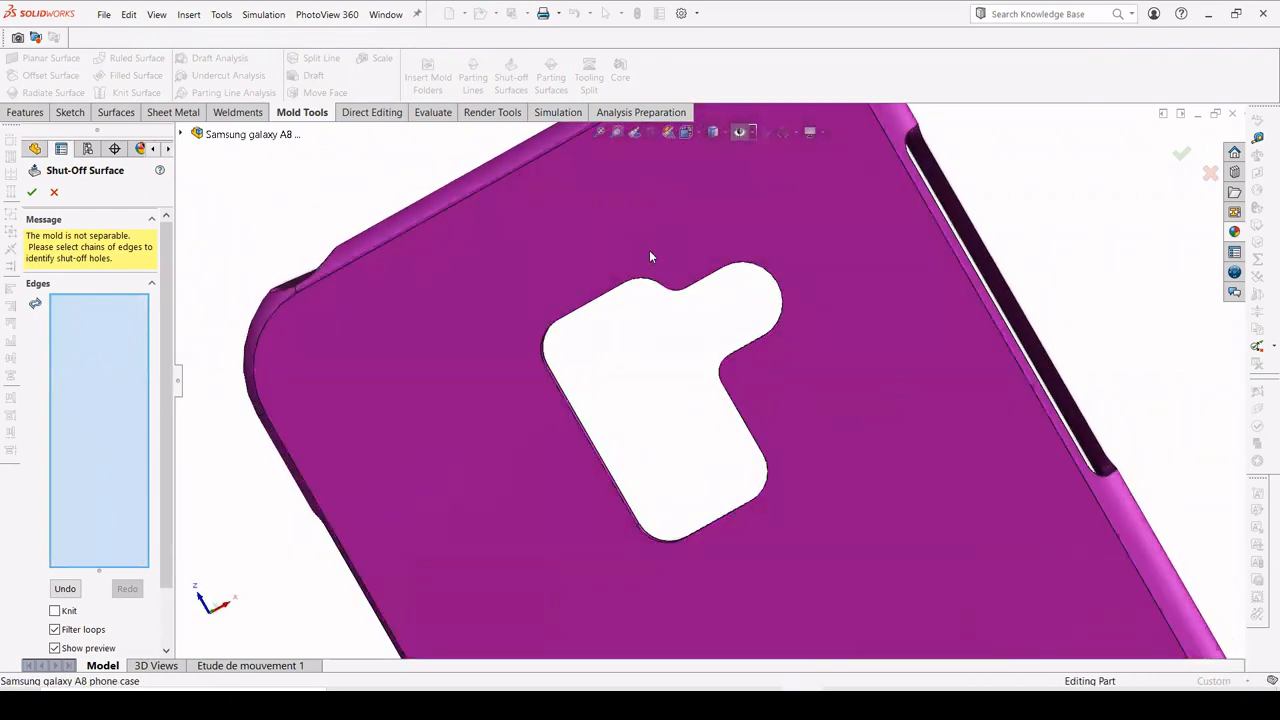
left_click(648, 281)
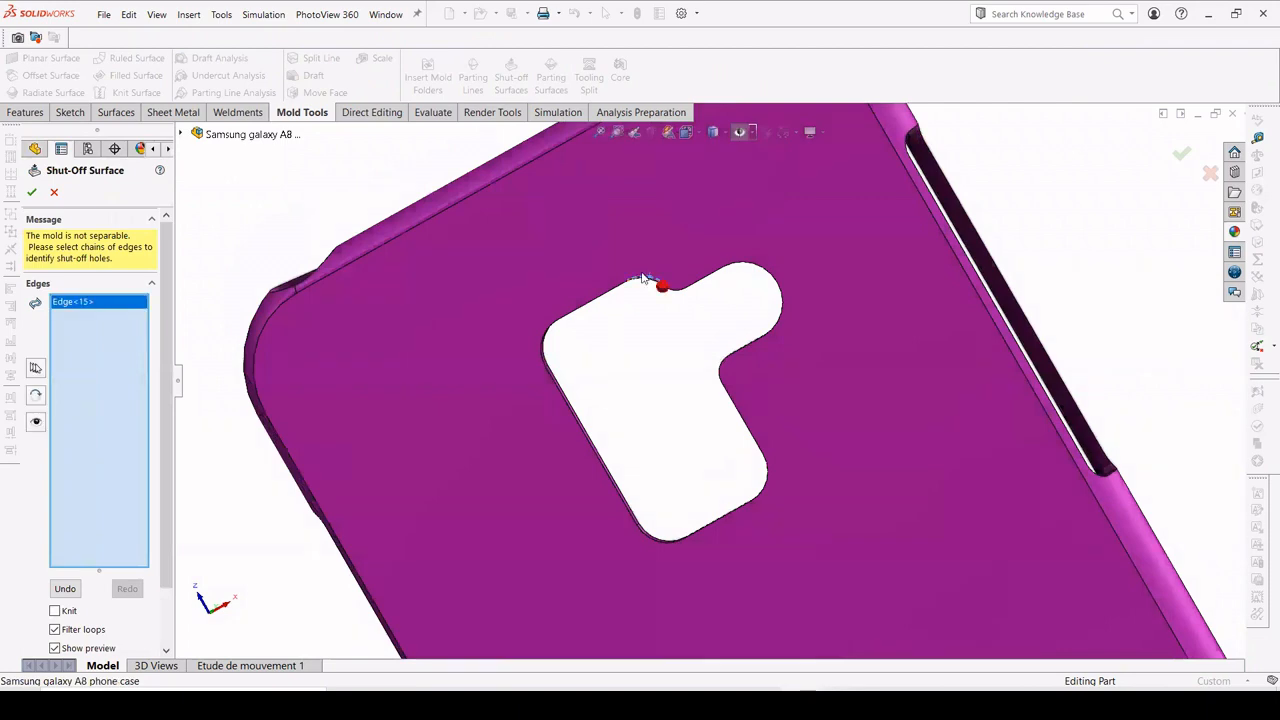
middle_click_drag(611, 296, 615, 198)
scroll(648, 245, "up", 2)
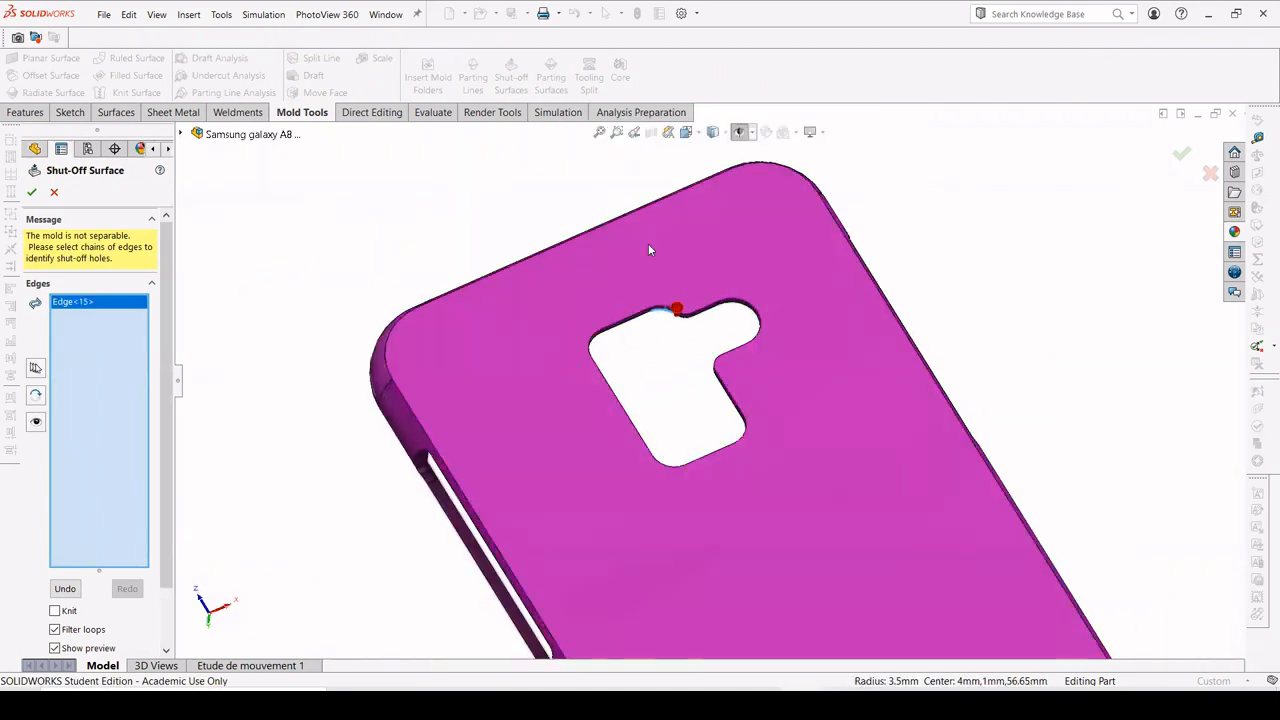
Step: Select the complete outer edge loop of the camera cutout on the case's back for the shut-off surface
scroll(700, 277, "down", 3)
mouse_move(686, 251)
middle_mouse_down()
mouse_move(634, 406)
mouse_move(641, 397)
middle_mouse_up()
left_click(646, 383)
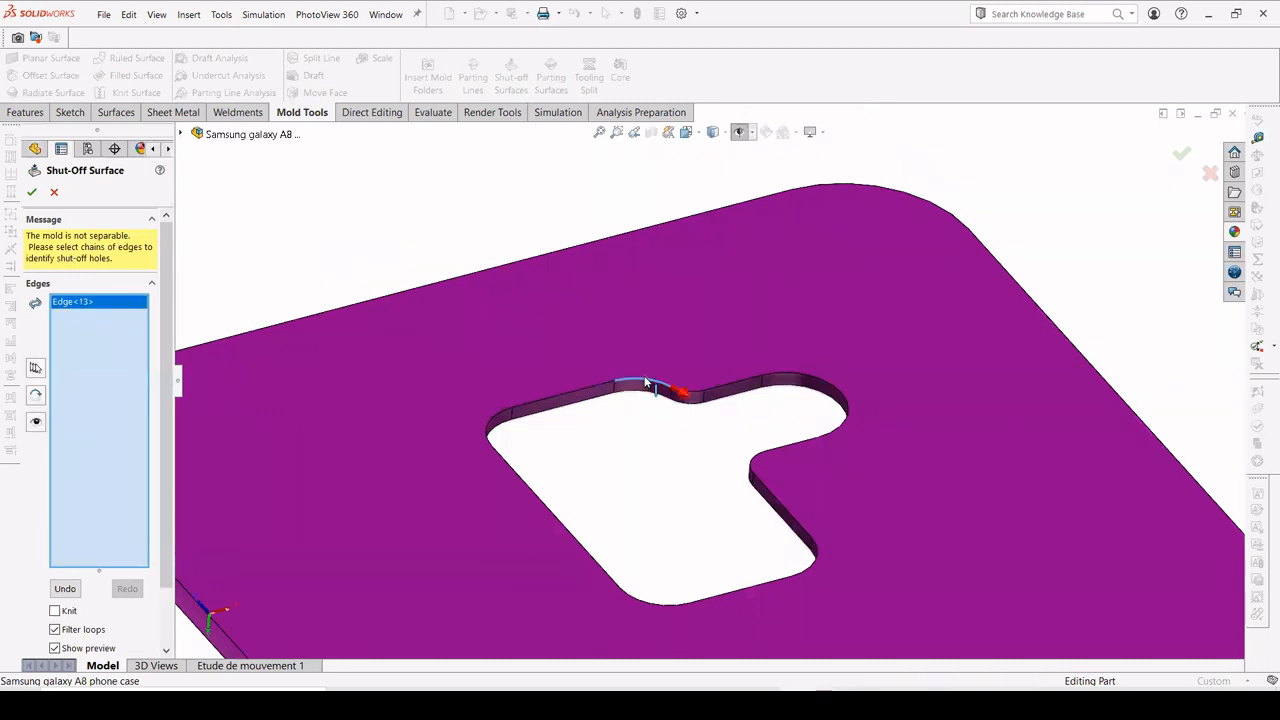
left_click(35, 372)
left_click(35, 372)
left_click(35, 372)
left_click(35, 372)
left_click(35, 372)
left_click(35, 372)
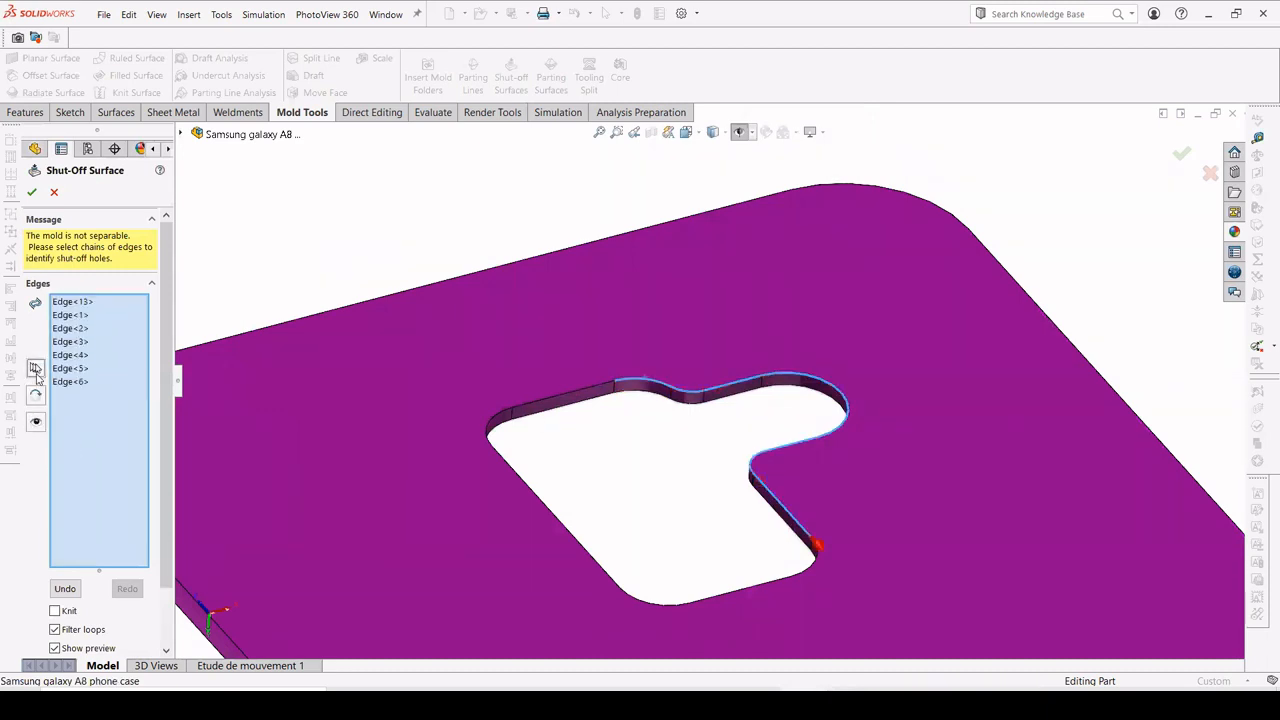
left_click(35, 372)
left_click(35, 372)
left_click(35, 372)
left_click(35, 372)
left_click(35, 372)
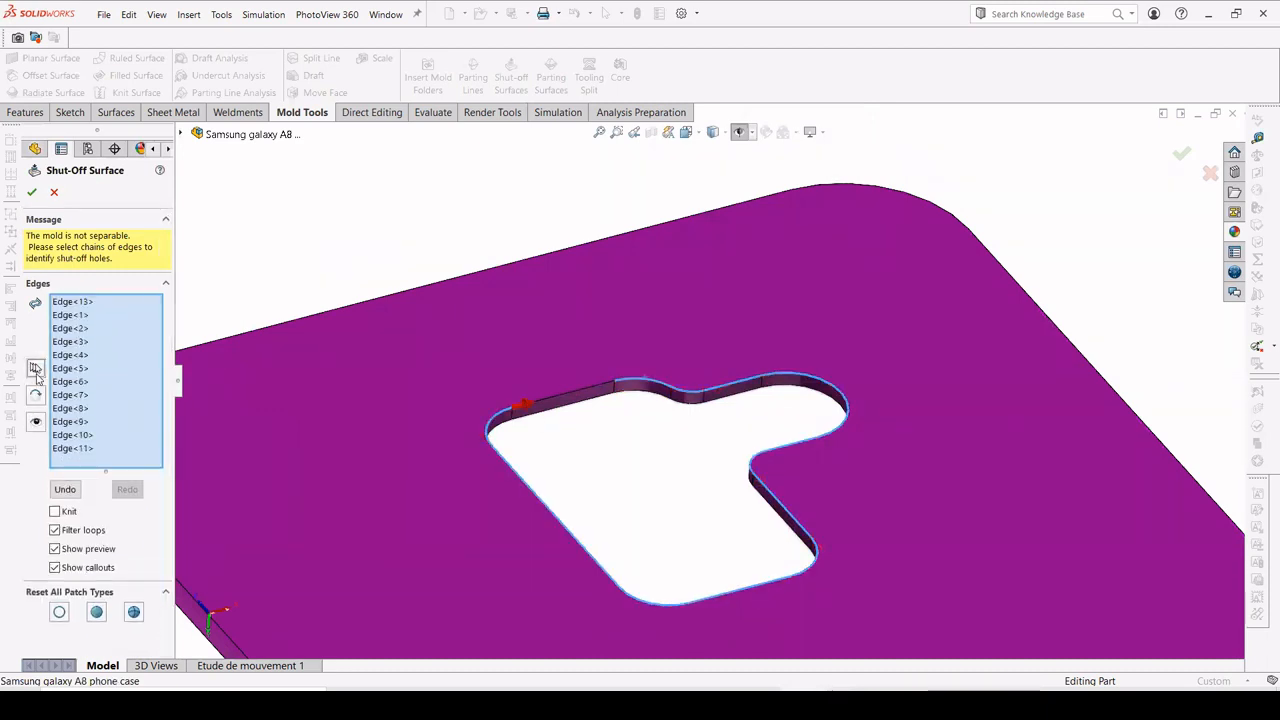
left_click(36, 372)
Step: Add the complete outer edge loop of the first long-side cutout beside the camera opening to the shut-off surface
scroll(398, 450, "up", 6)
scroll(554, 505, "down", 2)
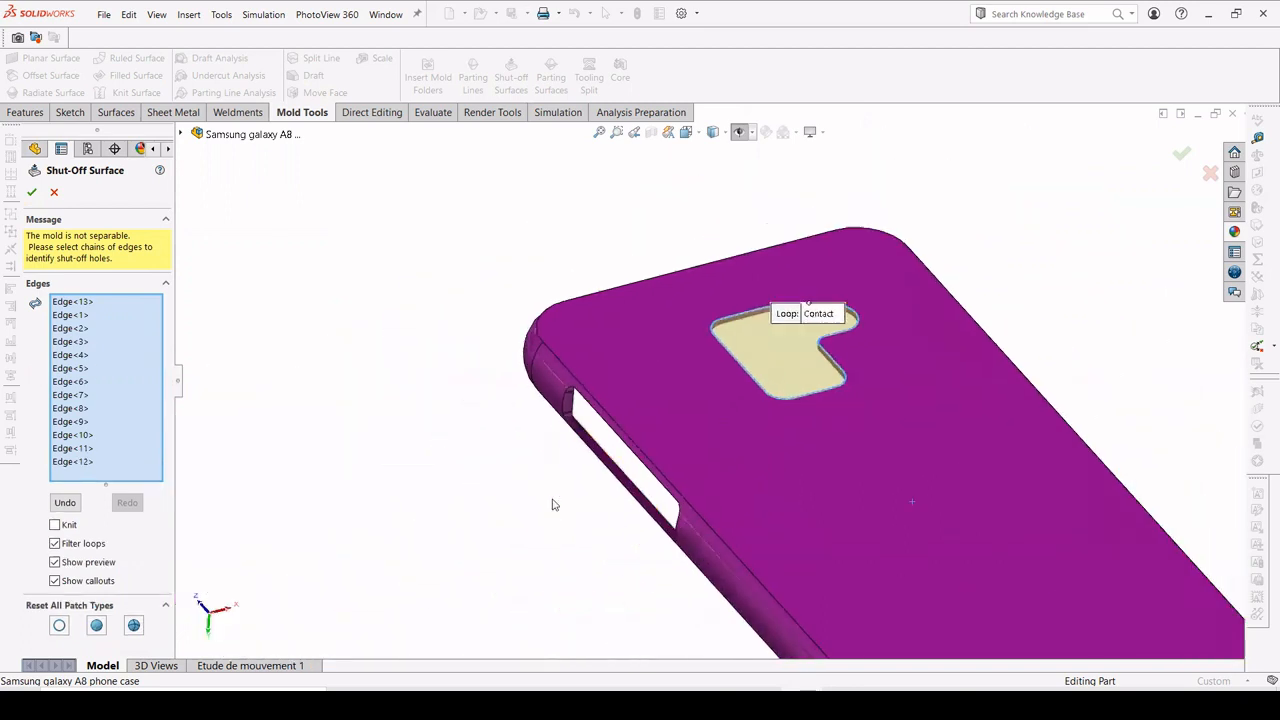
middle_click_drag(554, 505, 655, 455)
scroll(752, 500, "down", 2)
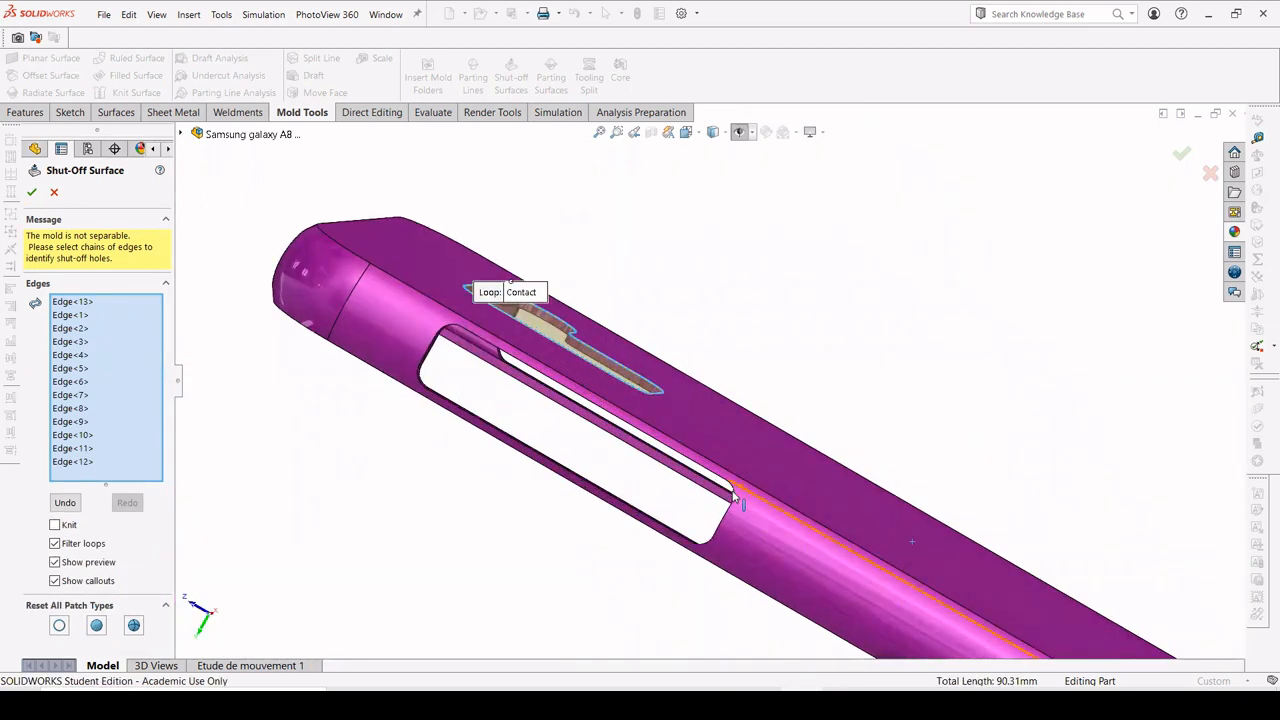
middle_click_drag(734, 497, 712, 503)
left_click(711, 470)
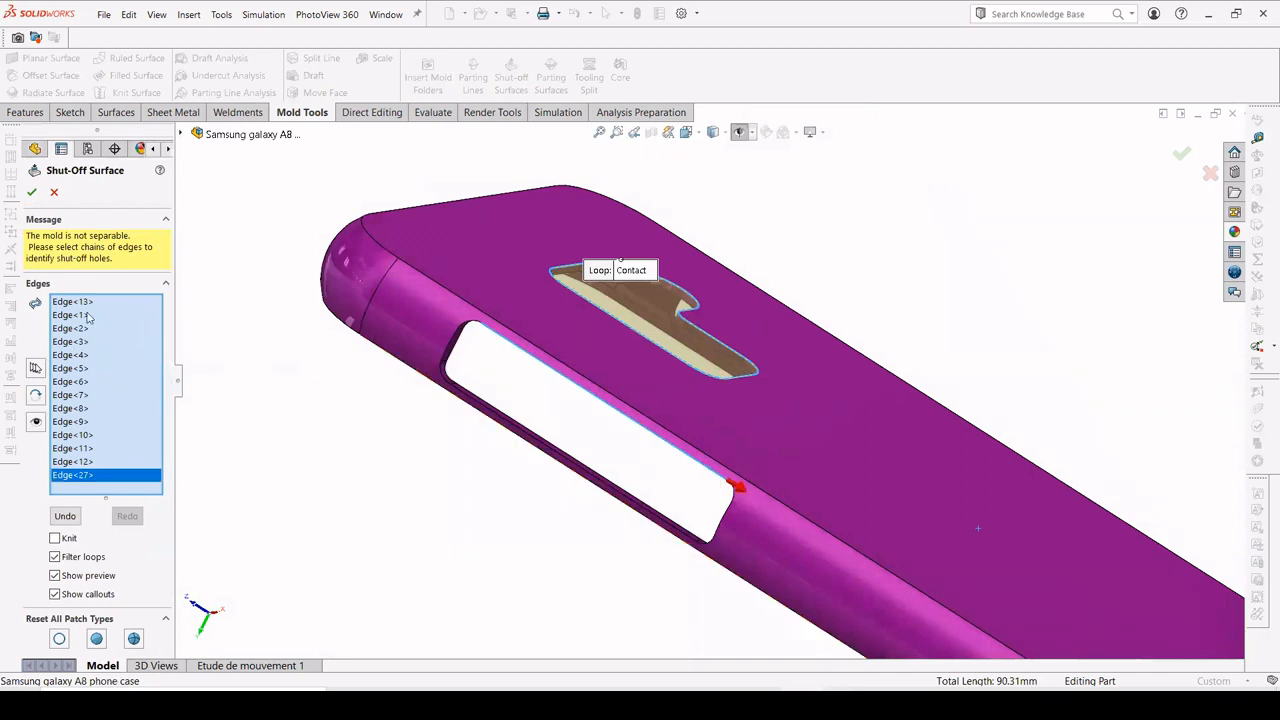
left_click(35, 369)
left_click(35, 369)
left_click(35, 369)
left_click(35, 369)
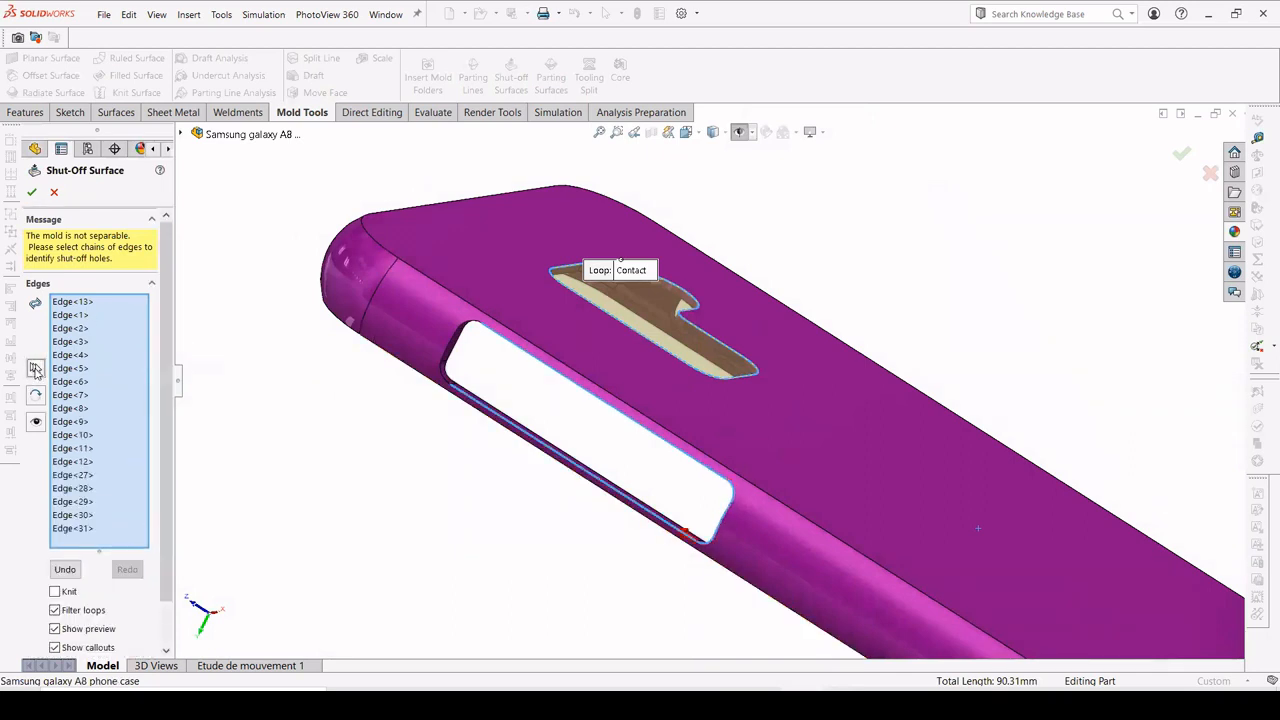
left_click(35, 369)
left_click(35, 369)
left_click(35, 369)
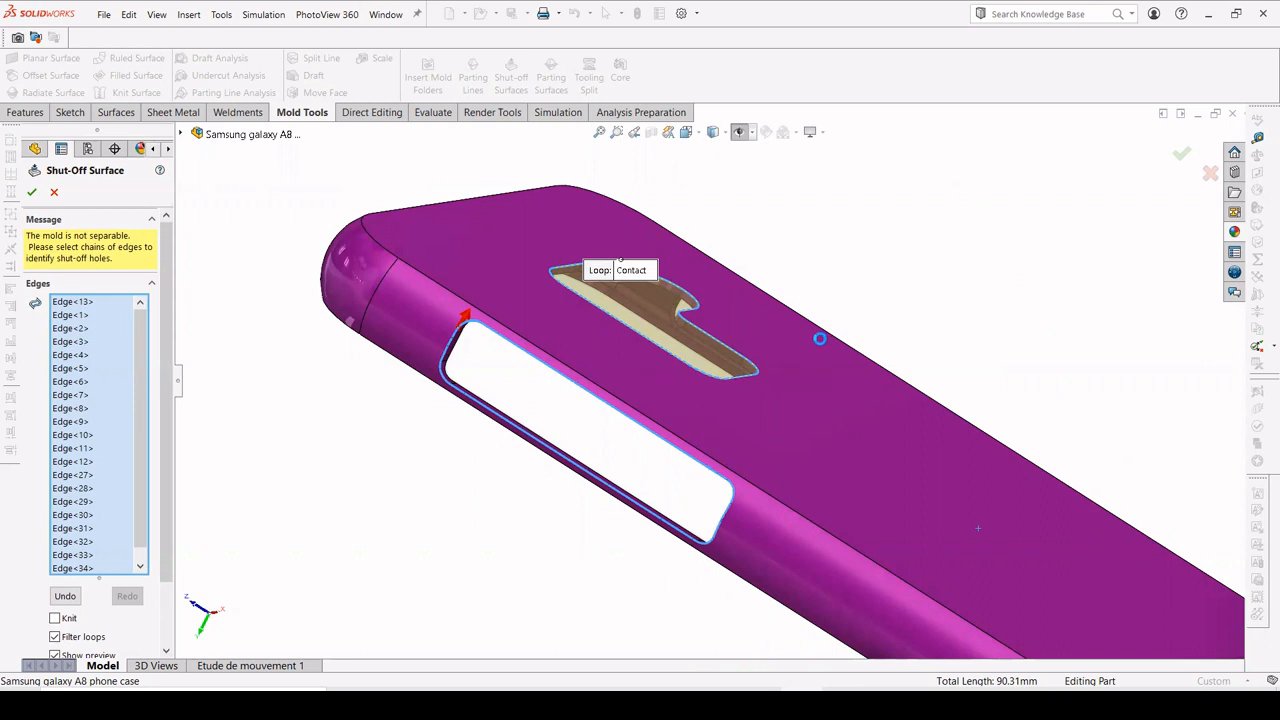
Step: Add the complete outer edge loop of the cutout on the short end opposite the camera opening
scroll(820, 338, "up", 5)
middle_click_drag(743, 434, 714, 446)
scroll(846, 531, "down", 6)
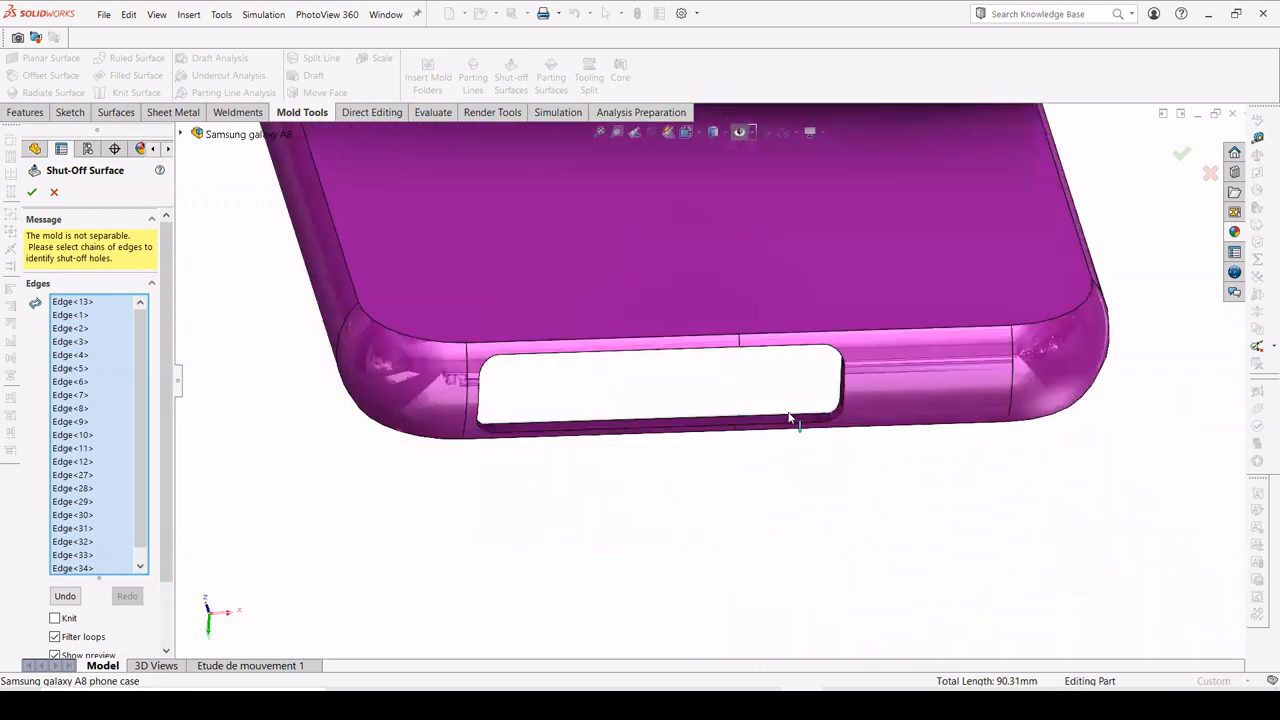
left_click(794, 425)
left_click(710, 432)
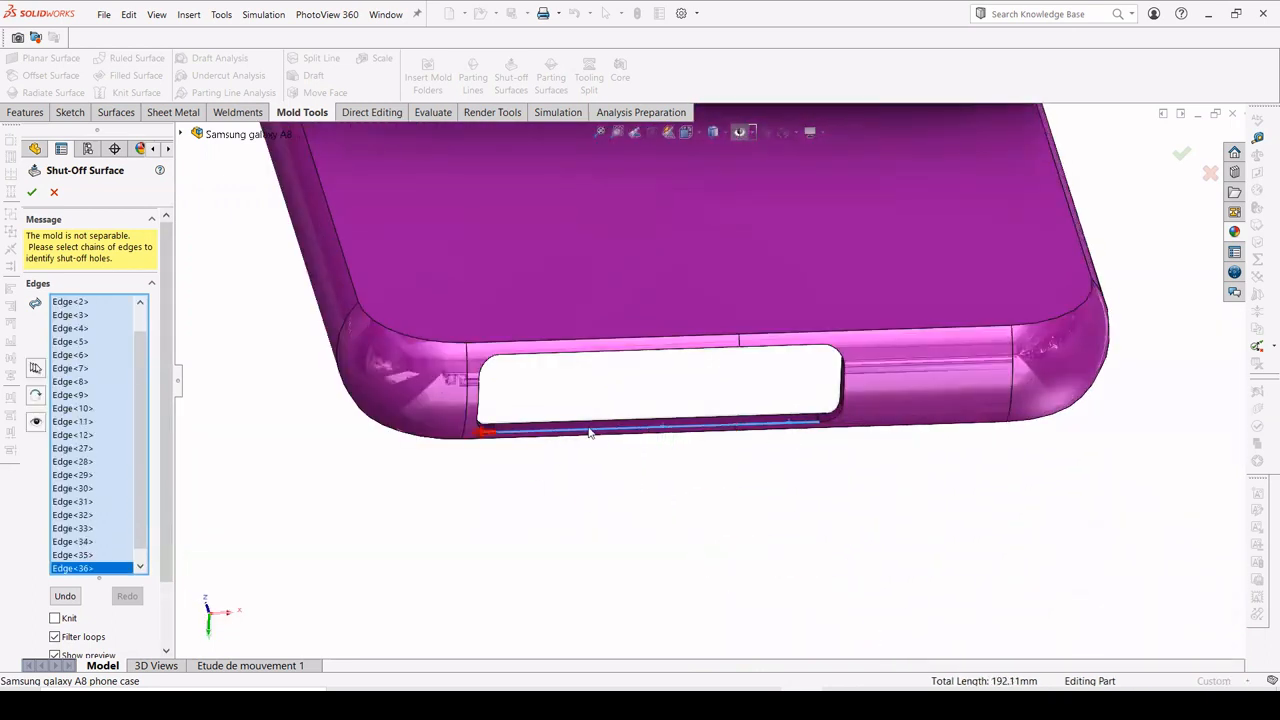
left_click(35, 369)
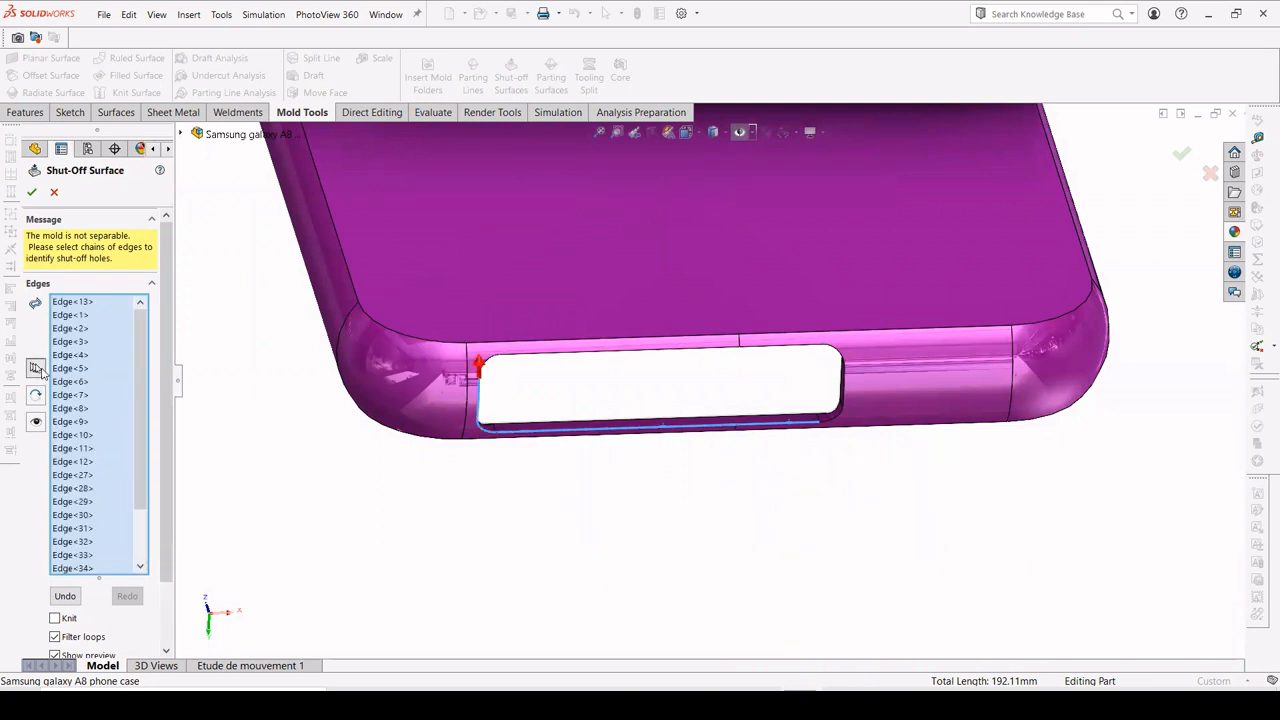
left_click(36, 369)
left_click(37, 369)
left_click(783, 350)
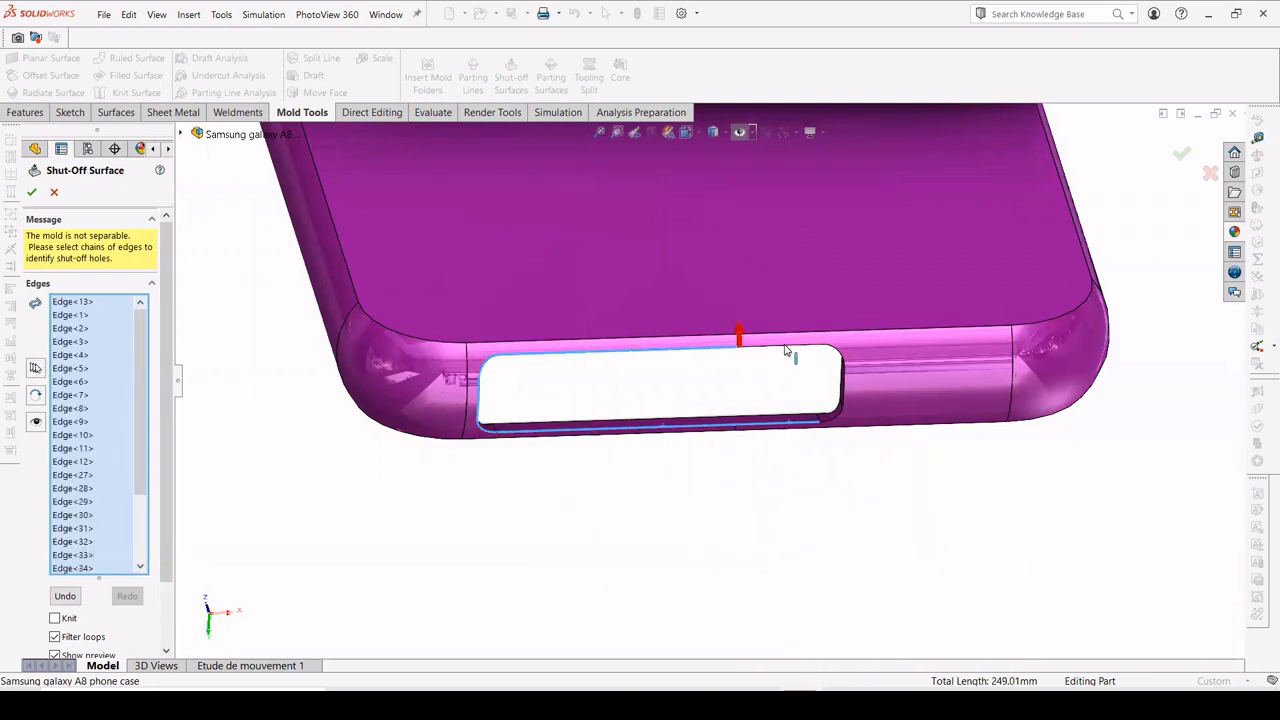
left_click(36, 368)
left_click(36, 368)
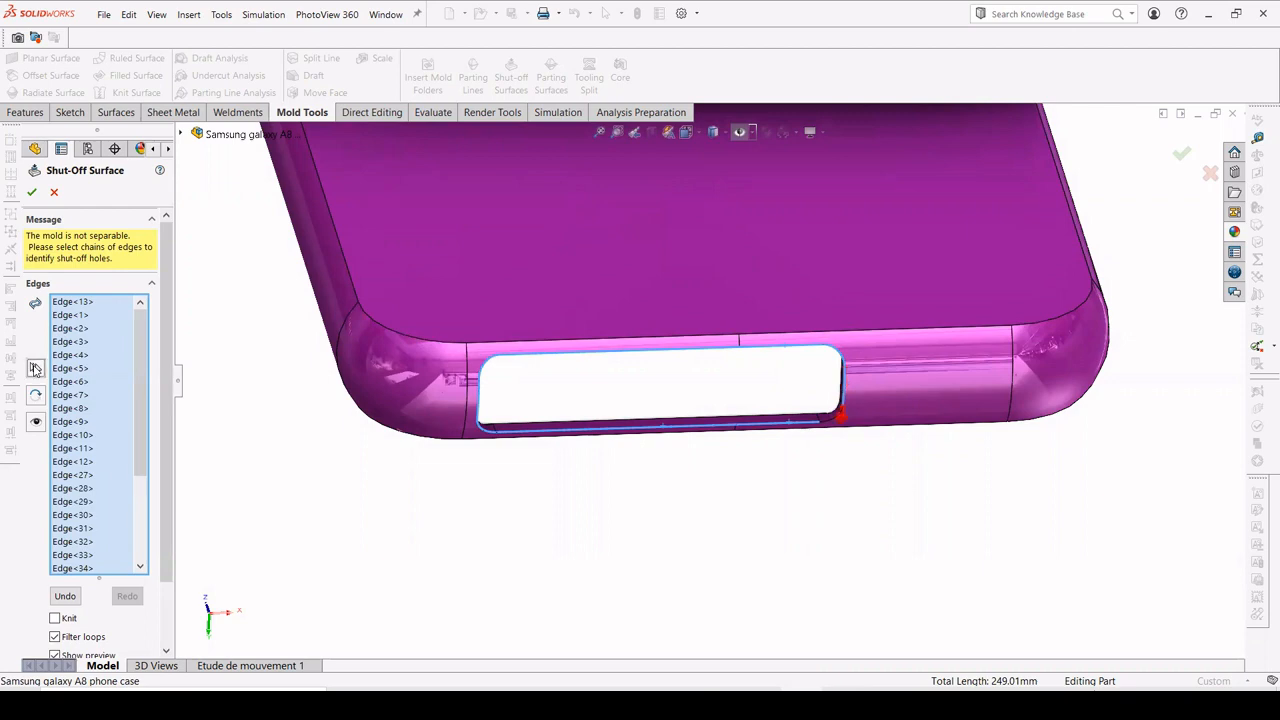
left_click(36, 368)
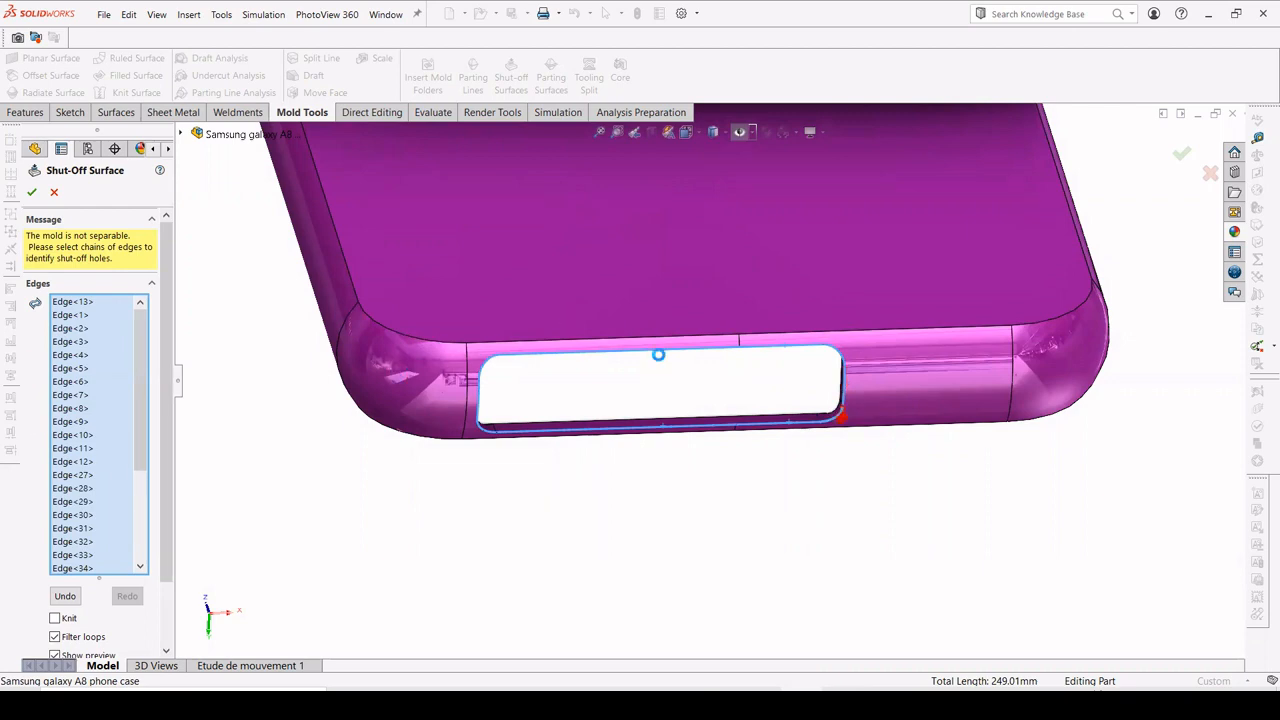
Step: Begin the outer edge loop of the second long-side cutout with its long lower edge, adjoining rounded corner and short end edge
scroll(691, 383, "up", 8)
middle_click_drag(806, 286, 654, 366)
scroll(804, 275, "down", 3)
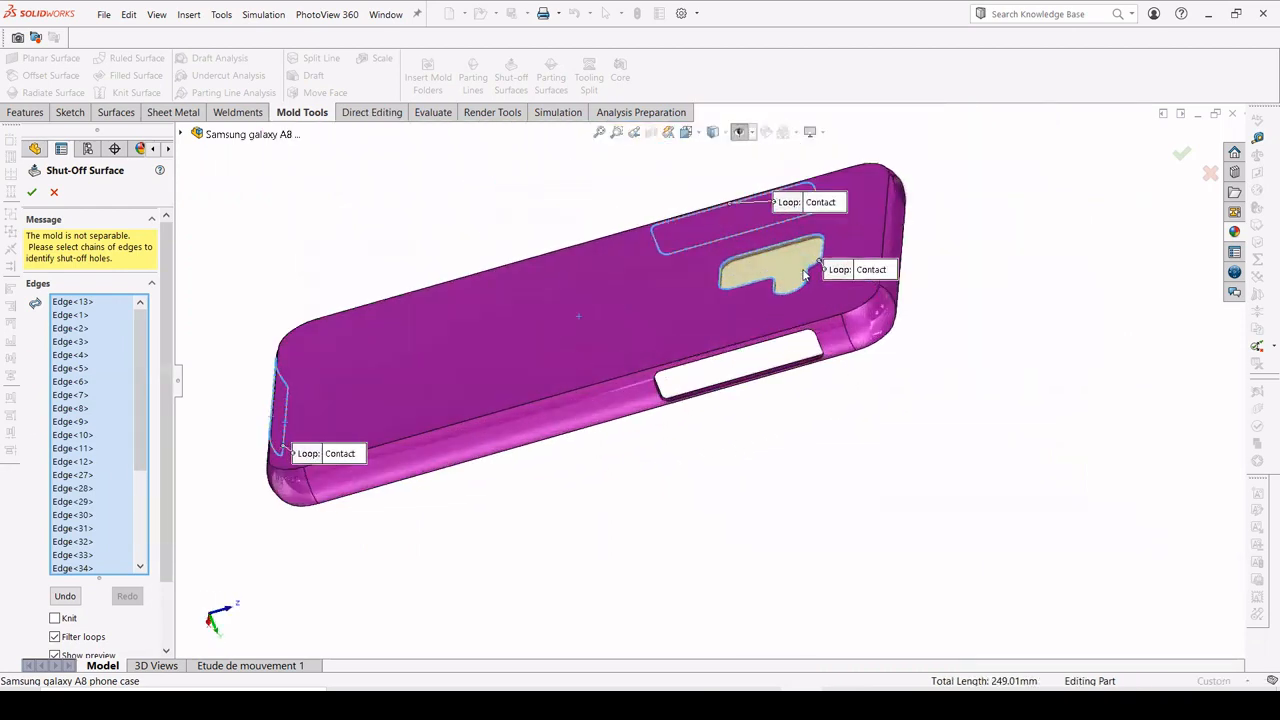
scroll(805, 275, "down", 4)
left_click(800, 520)
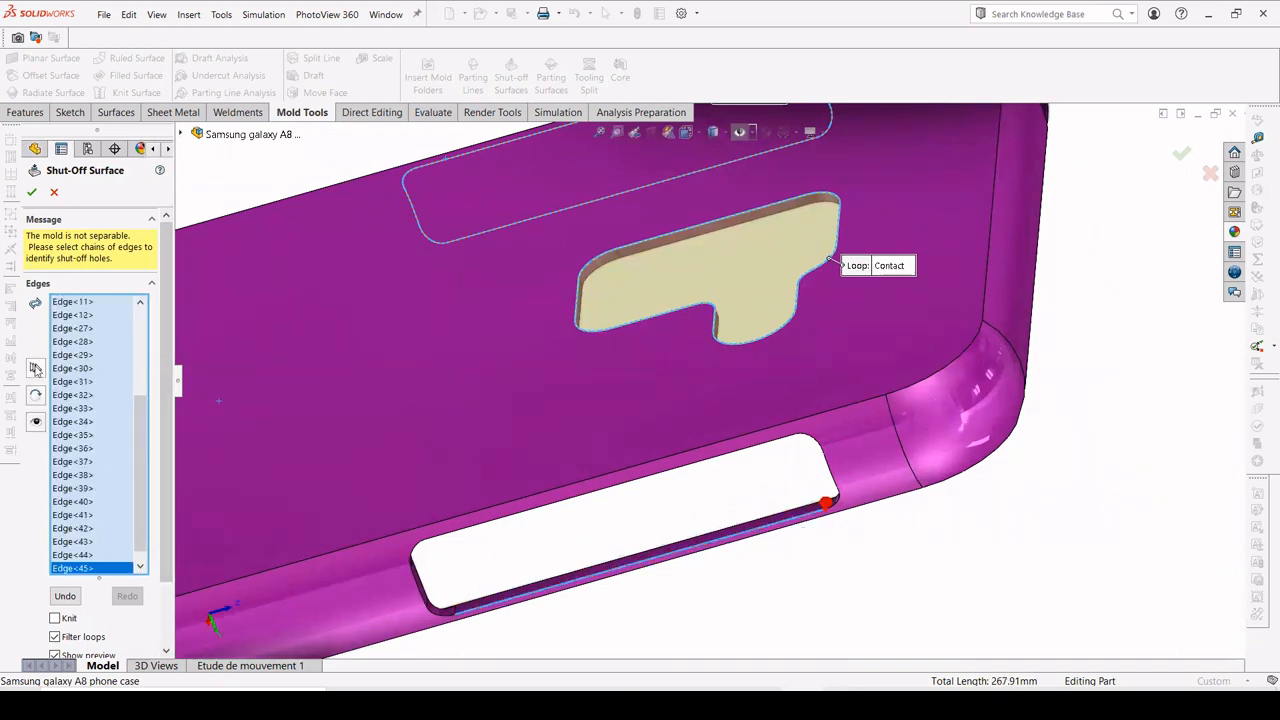
left_click(36, 368)
scroll(813, 600, "down", 2)
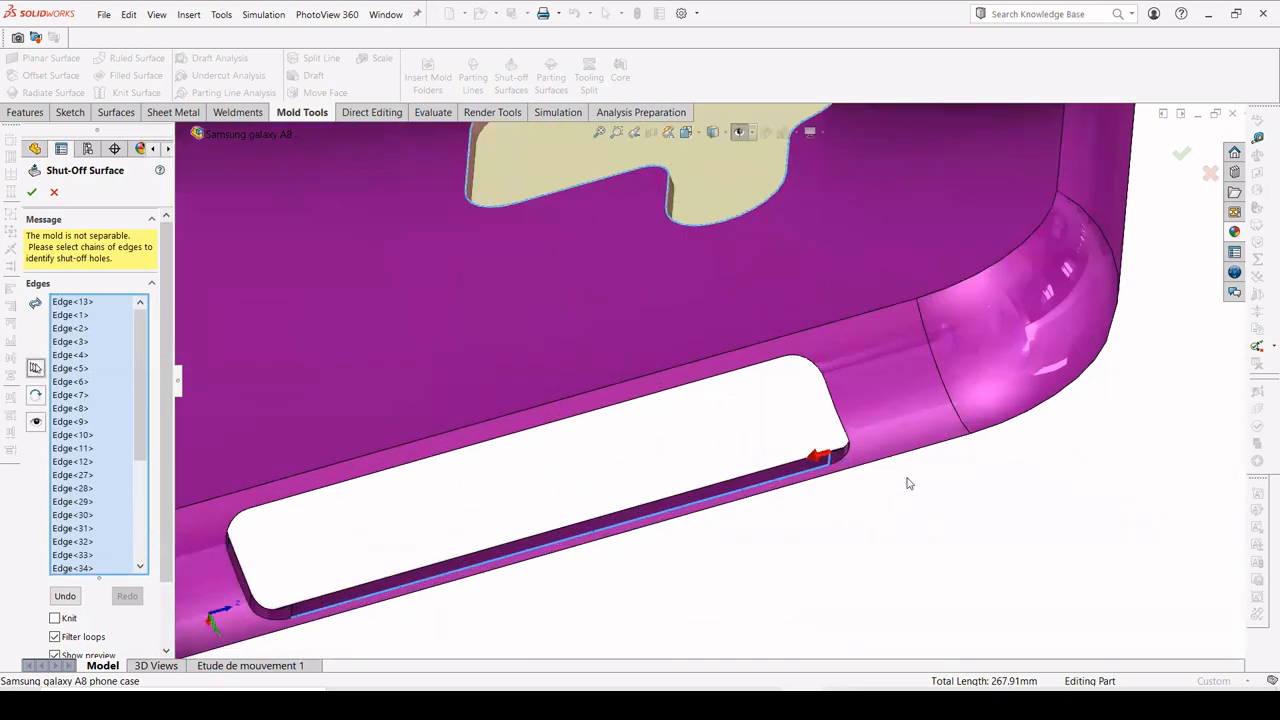
left_click(831, 463)
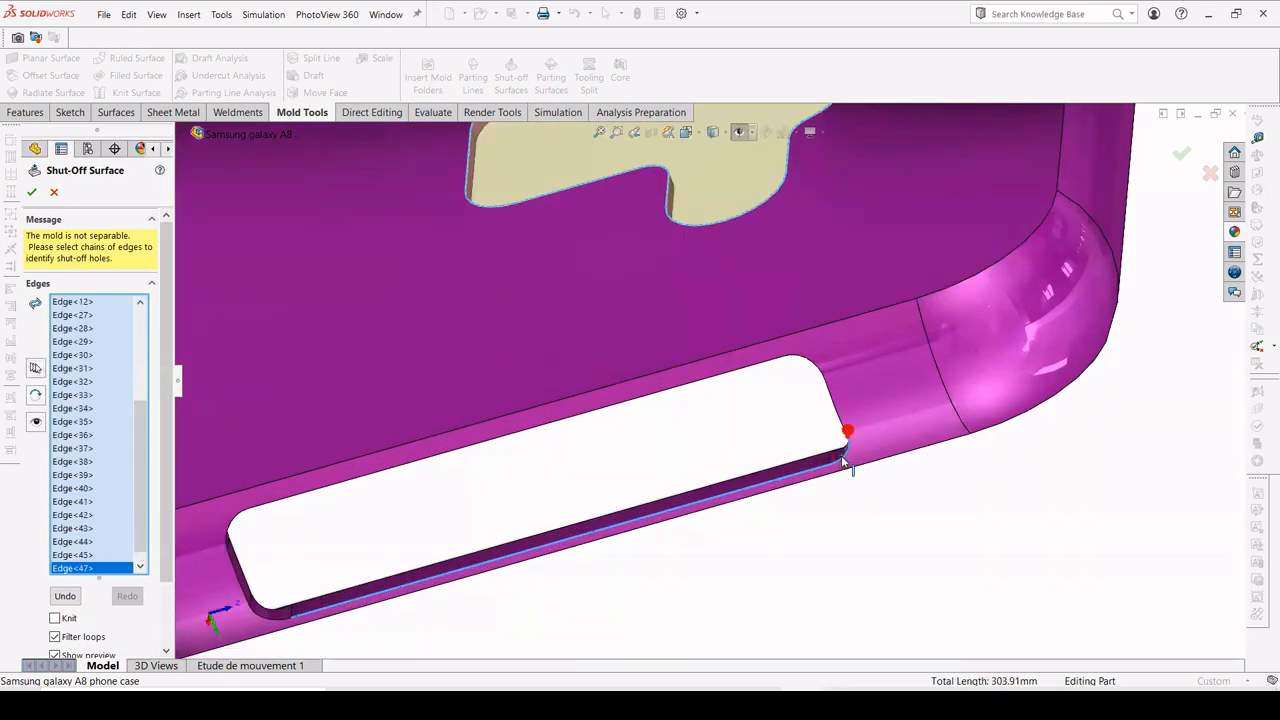
middle_click_drag(846, 458, 837, 415)
left_click(837, 418)
left_click(837, 418)
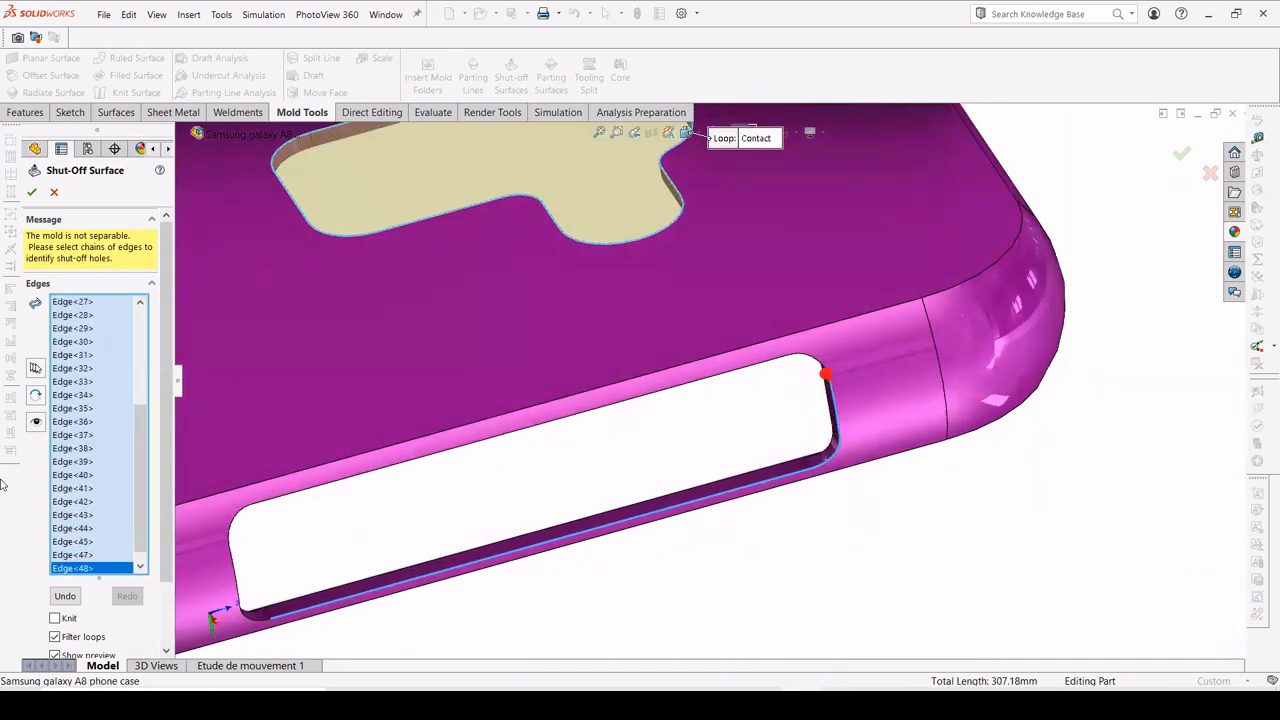
Step: Complete the second long-side cutout's edge loop along its upper edge, far end and remaining corners
left_click(36, 371)
left_click(37, 398)
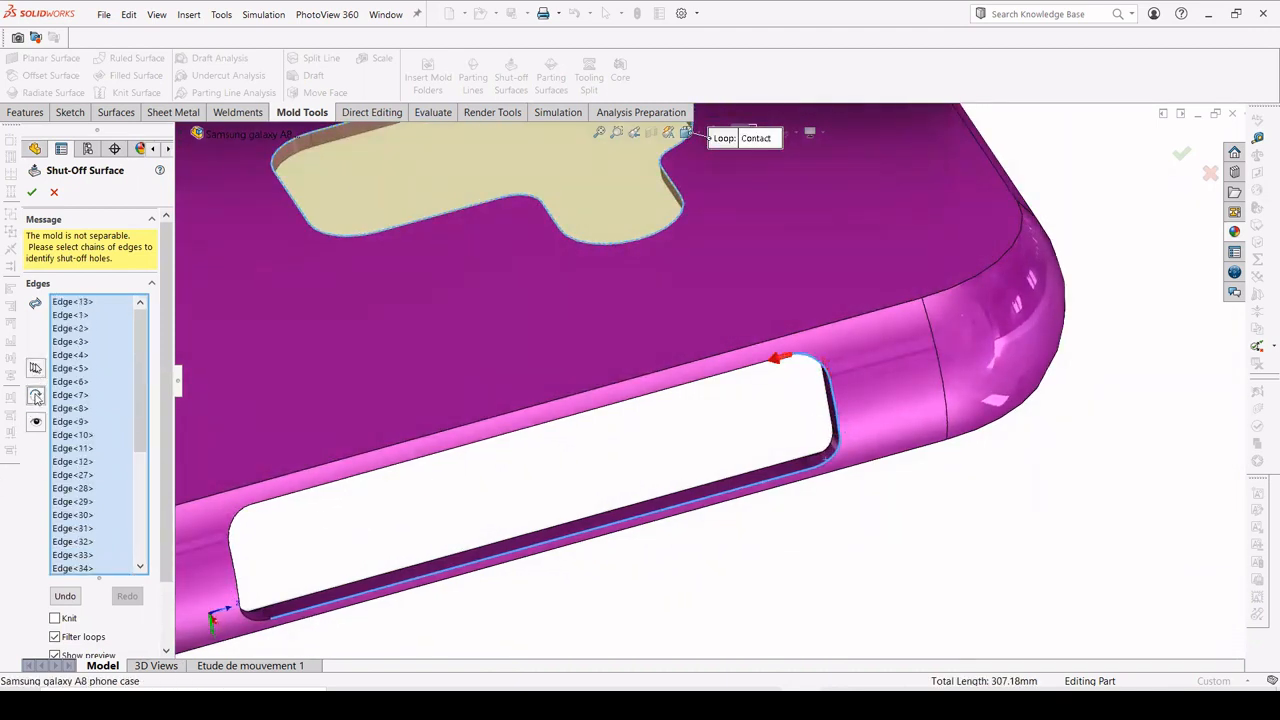
left_click(36, 371)
left_click(36, 396)
left_click(36, 373)
left_click(36, 396)
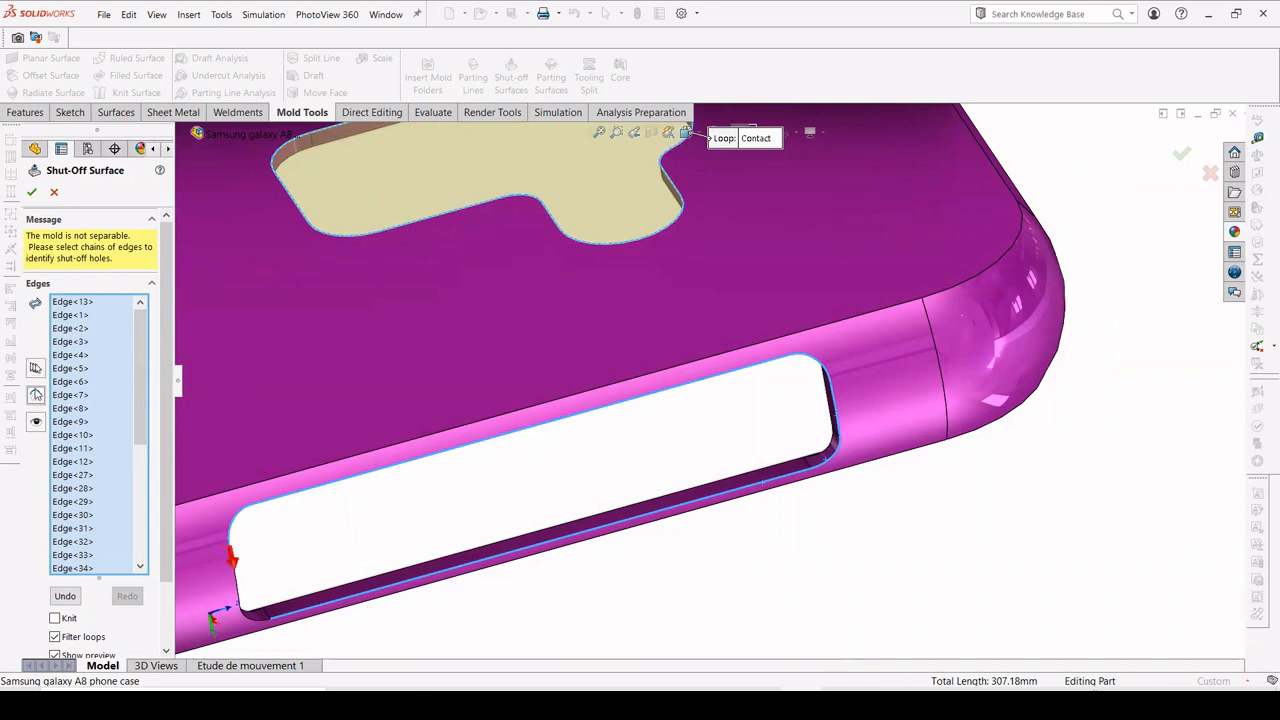
left_click(36, 374)
scroll(251, 567, "down", 2)
left_click(312, 629)
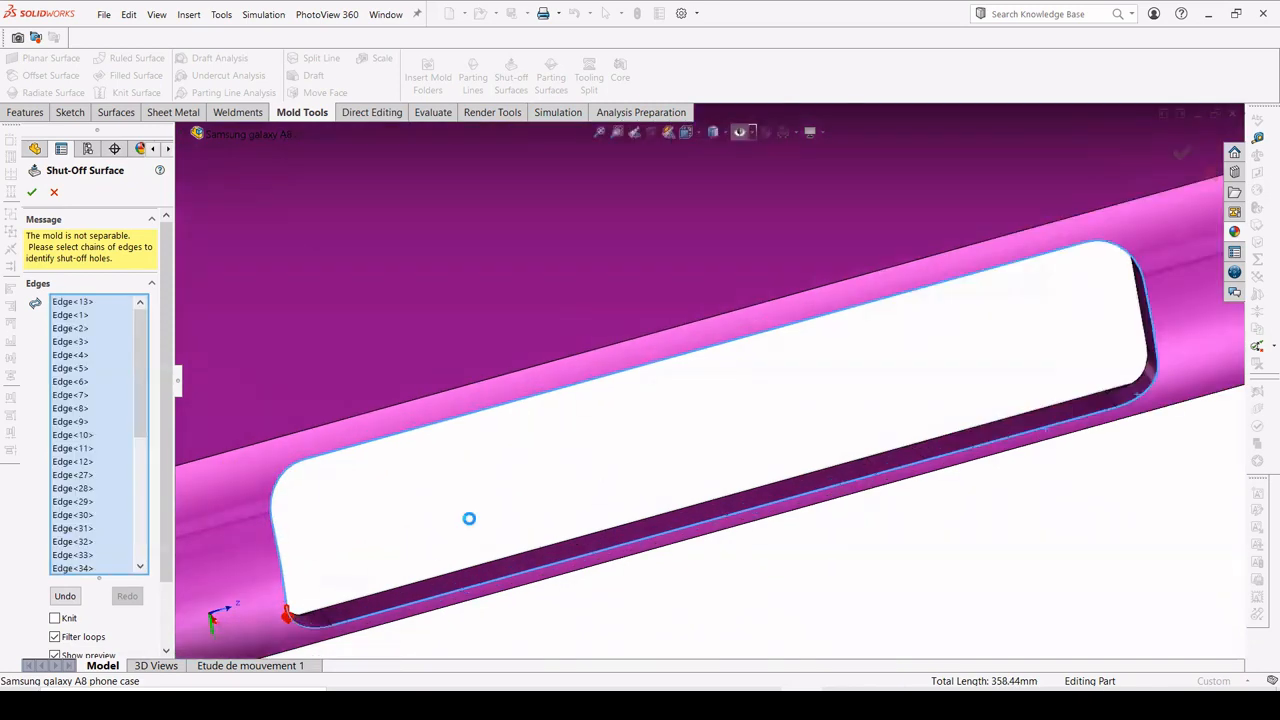
Step: Add the outer edges of the circular hole near the case's corner as a closed loop for the shut-off surface
scroll(808, 489, "up", 5)
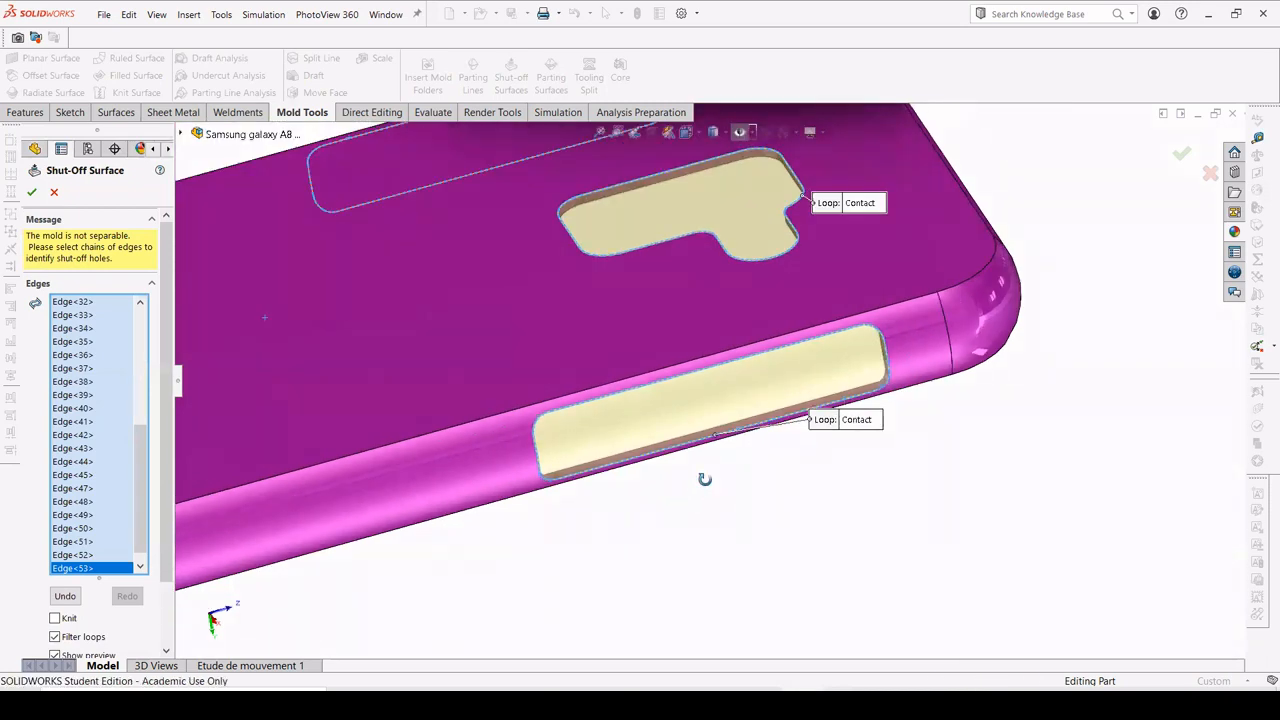
middle_click_drag(705, 479, 851, 391)
scroll(717, 489, "up", 4)
scroll(1010, 213, "down", 7)
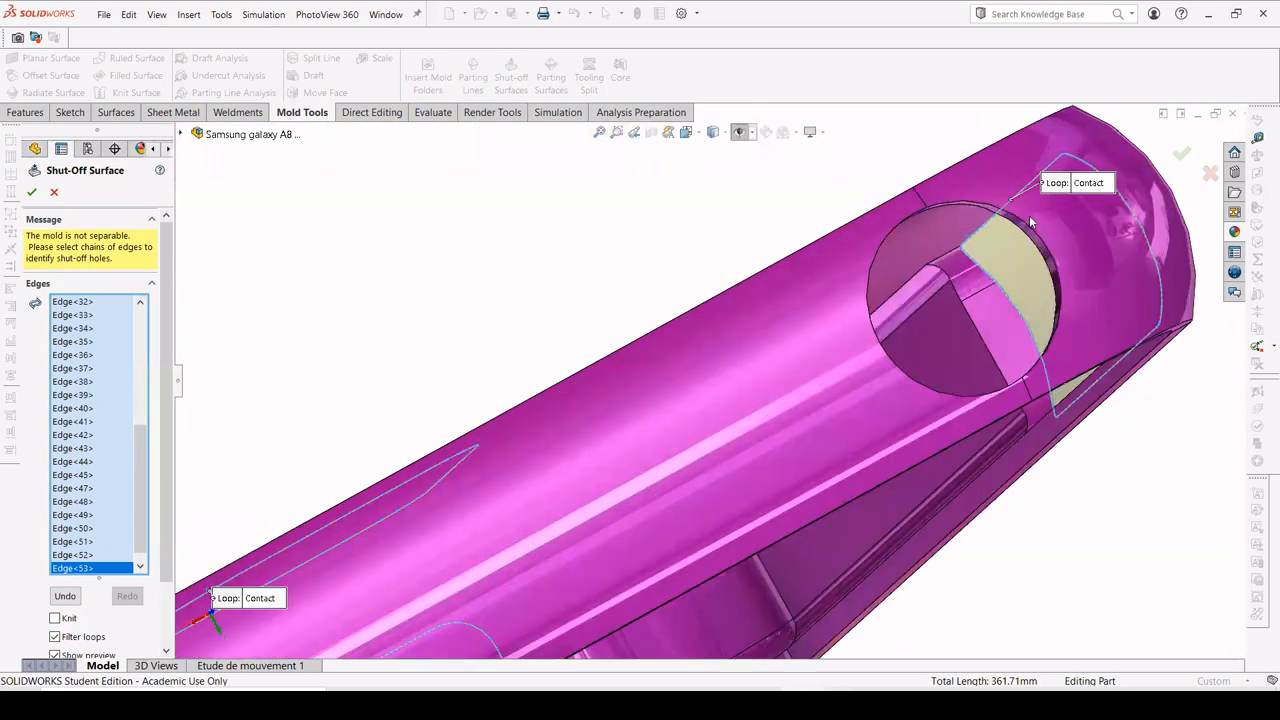
left_click(892, 226)
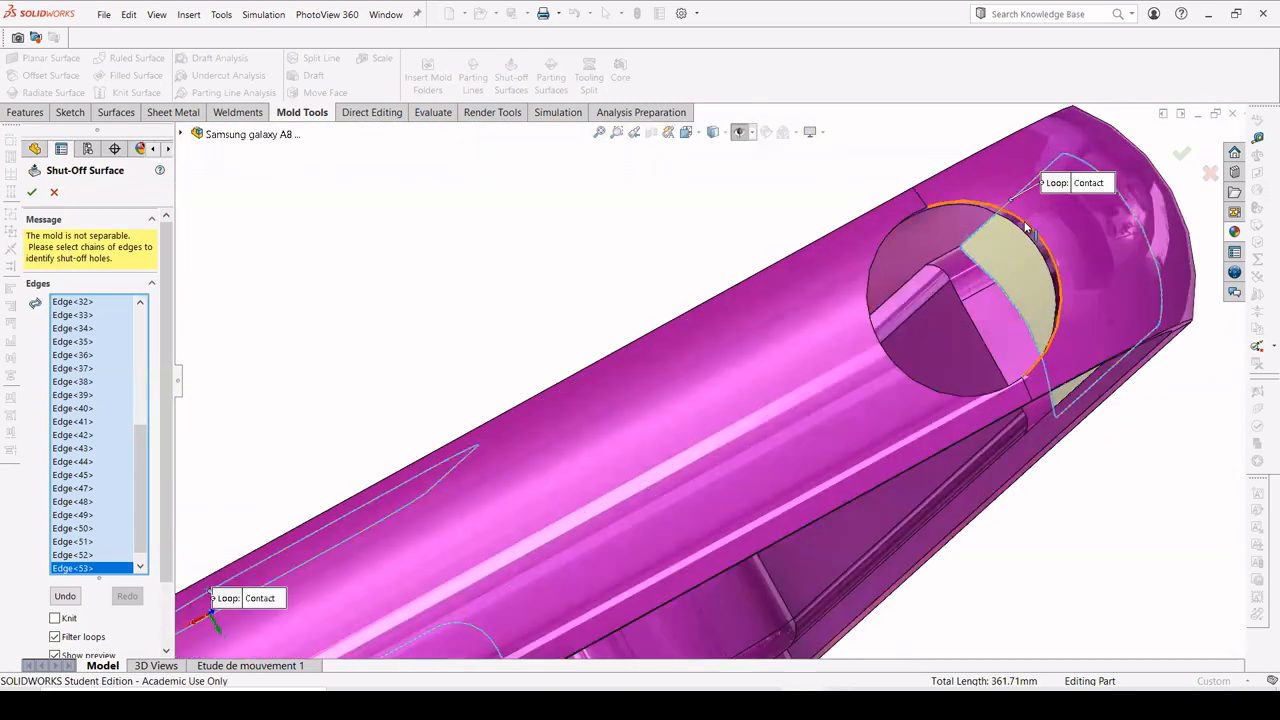
left_click(882, 239)
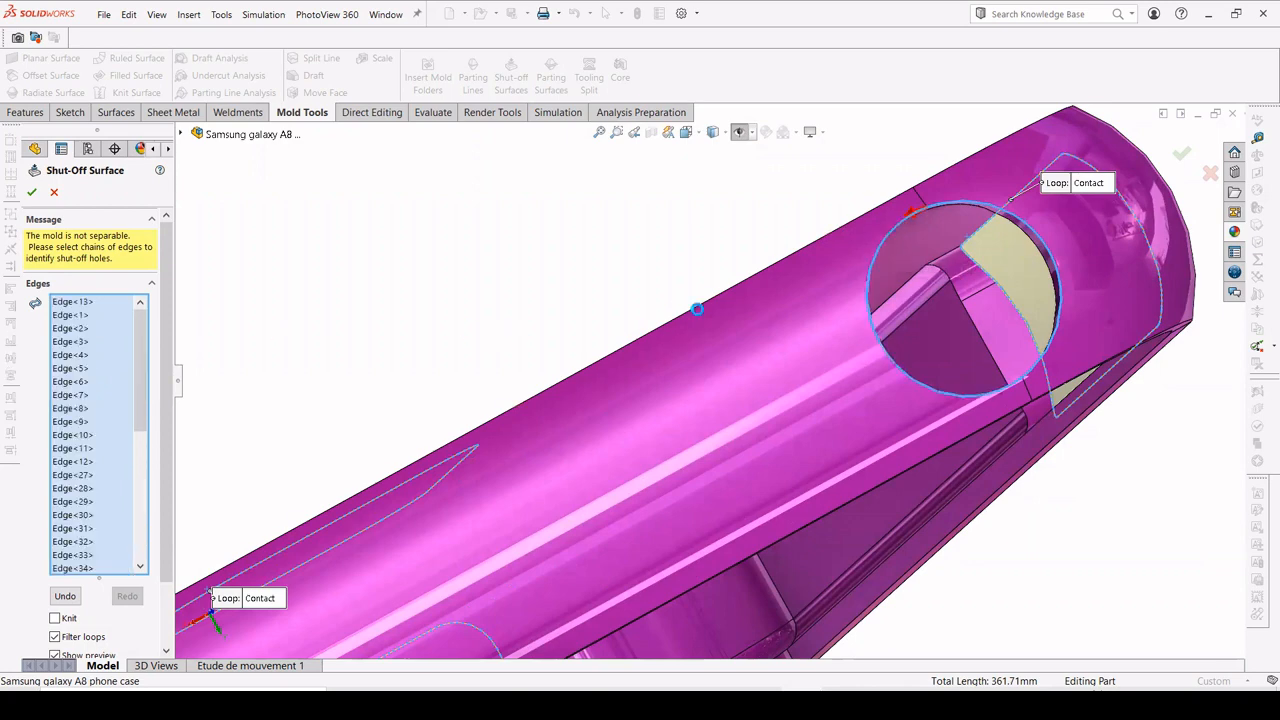
scroll(842, 279, "up", 10)
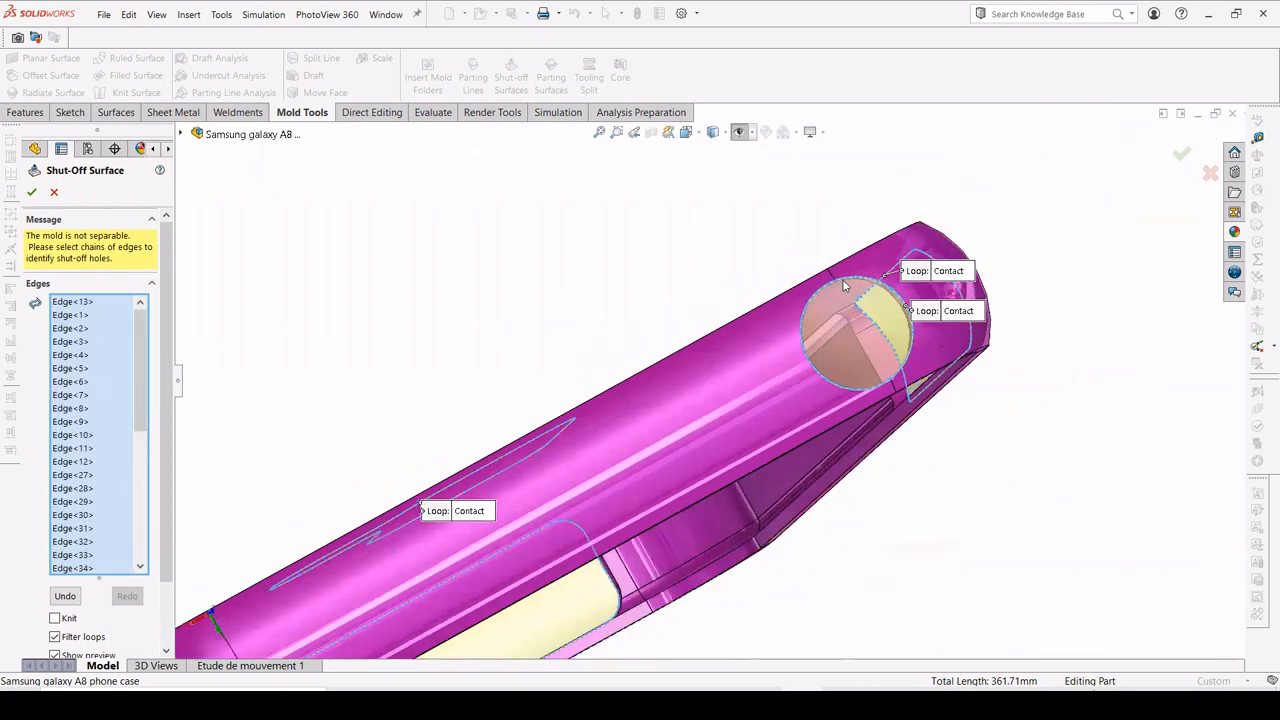
middle_click_drag(640, 404, 671, 457)
scroll(161, 514, "down", 3)
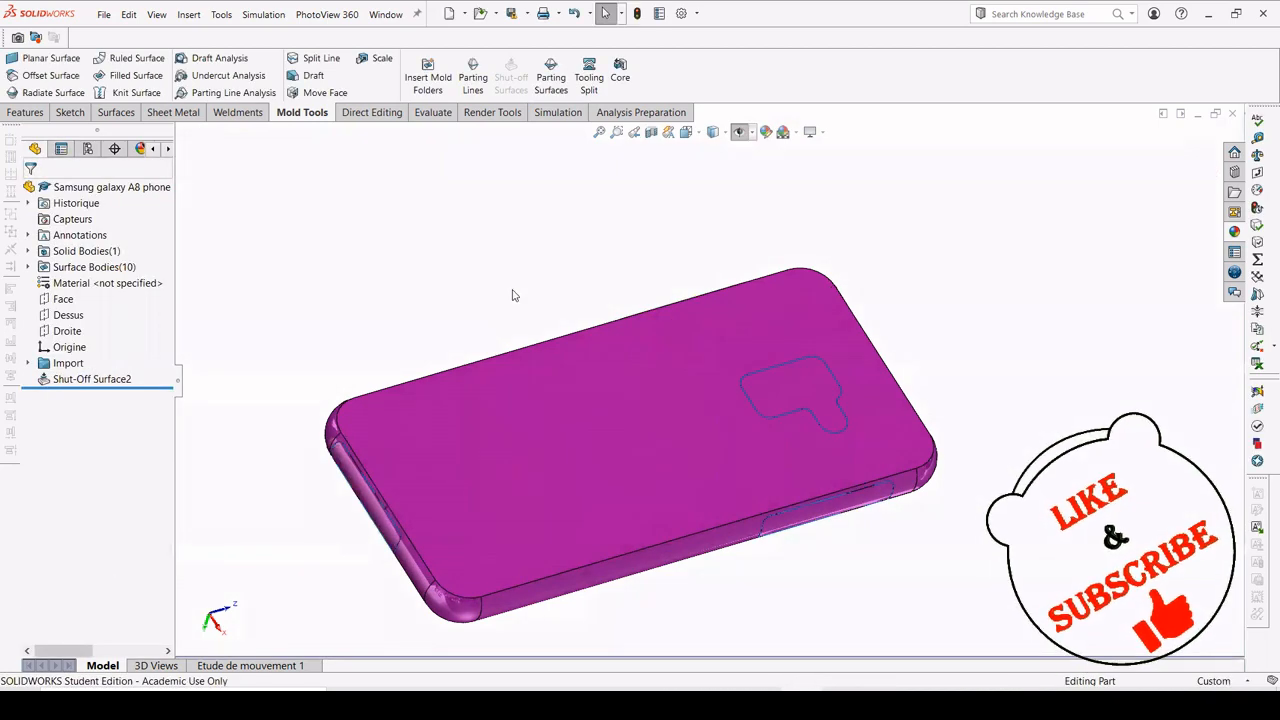
Step: Change the appearance colour of the whole Shut-Off Surface2 feature to green
middle_click_drag(514, 291, 535, 374)
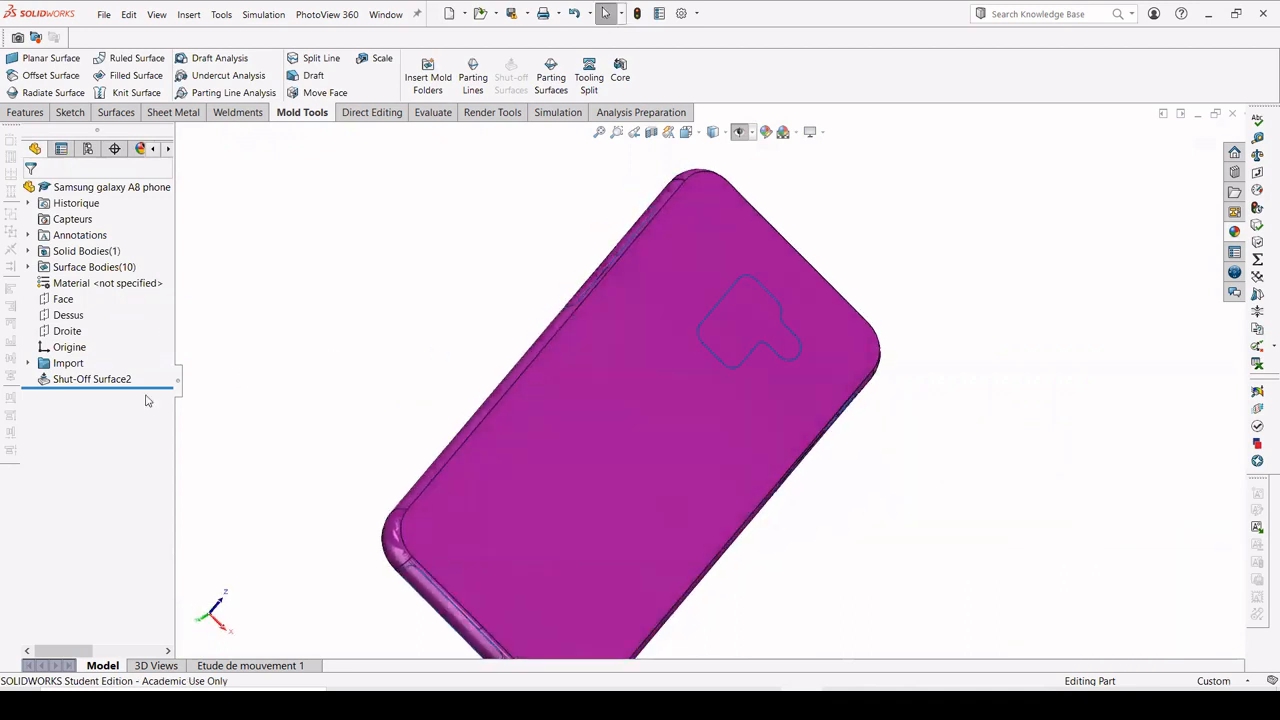
right_click(80, 379)
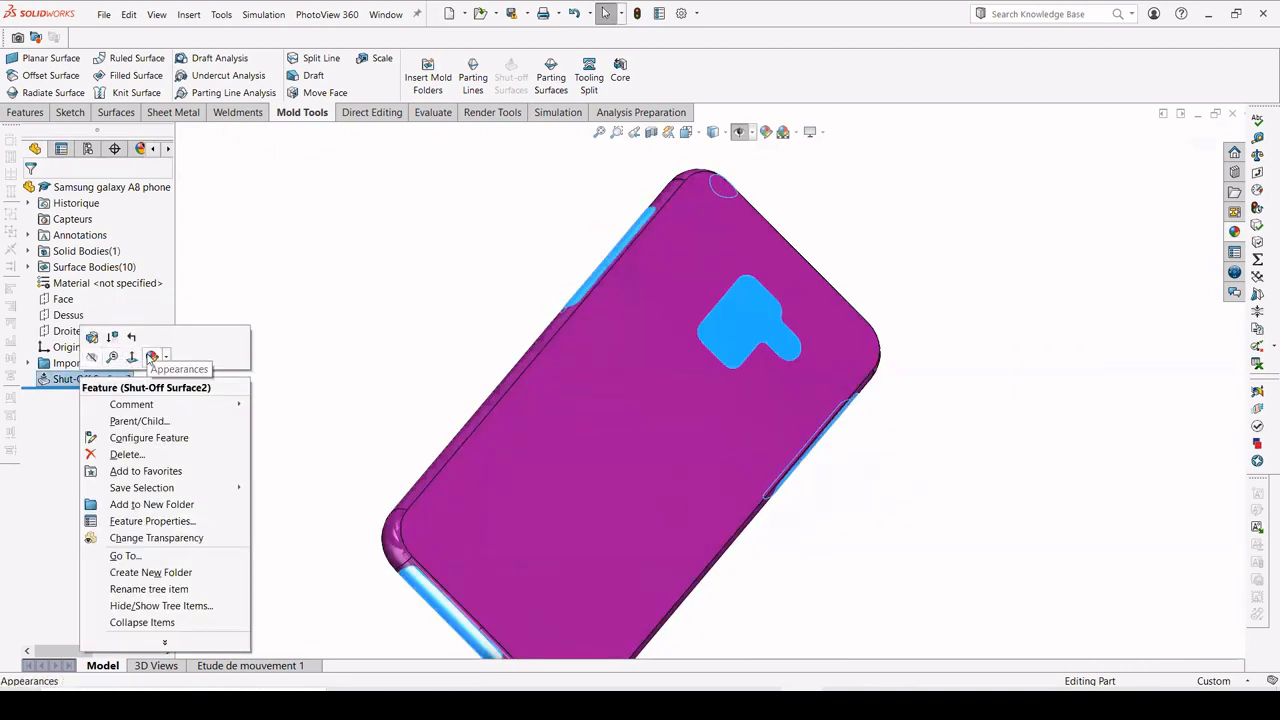
left_click(151, 357)
left_click(172, 388)
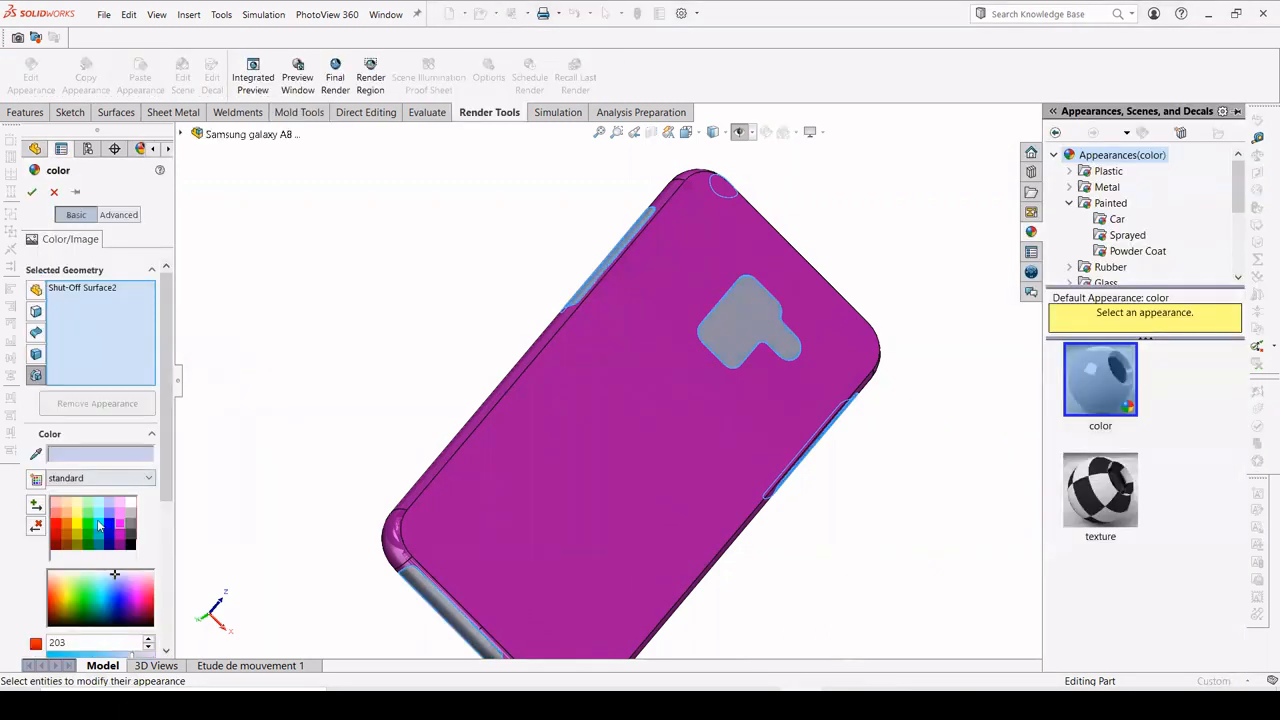
left_click(88, 527)
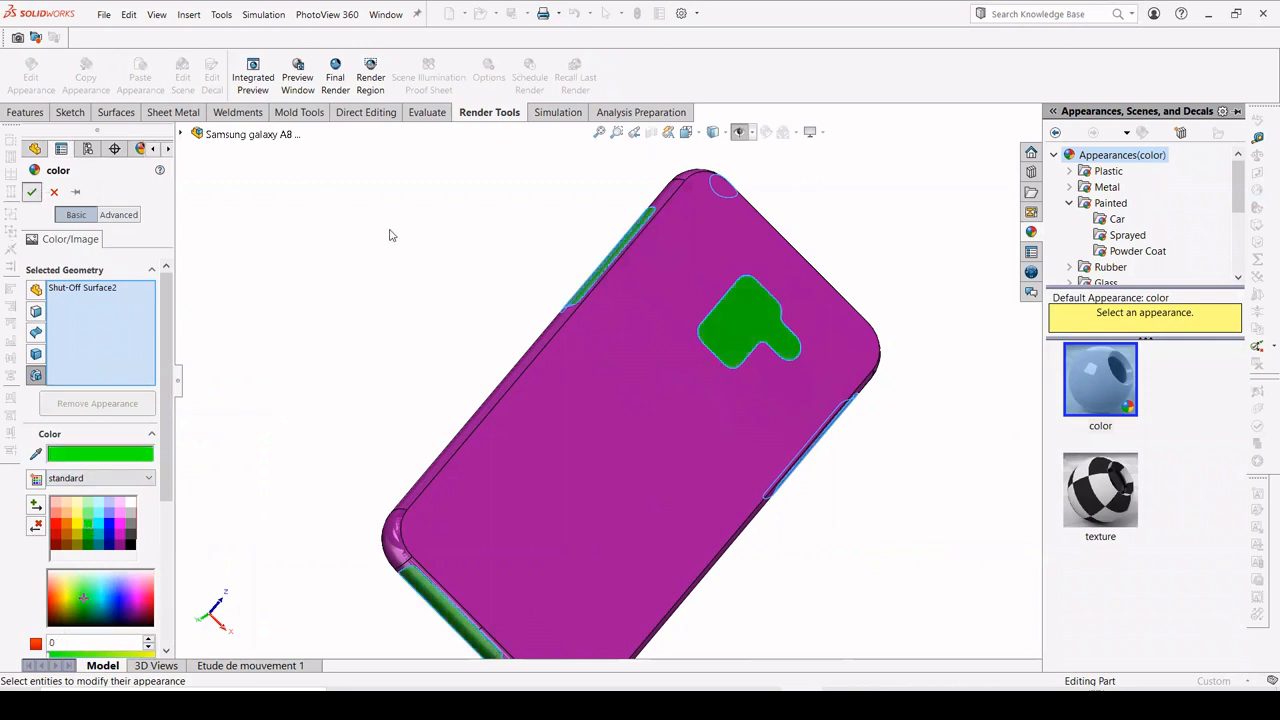
key("Return")
Step: Inspect the core surface bodies one by one to see which opening of the case each shut-off surface covers
middle_click_drag(393, 236, 240, 272)
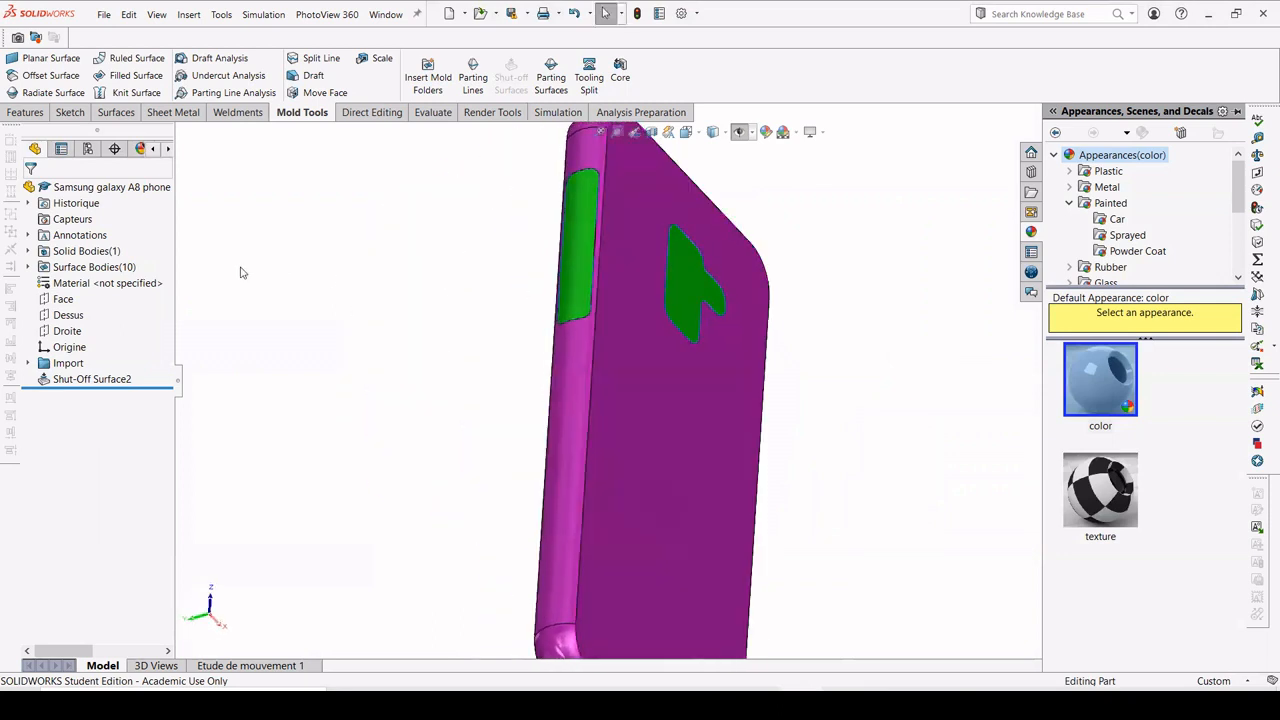
left_click(28, 267)
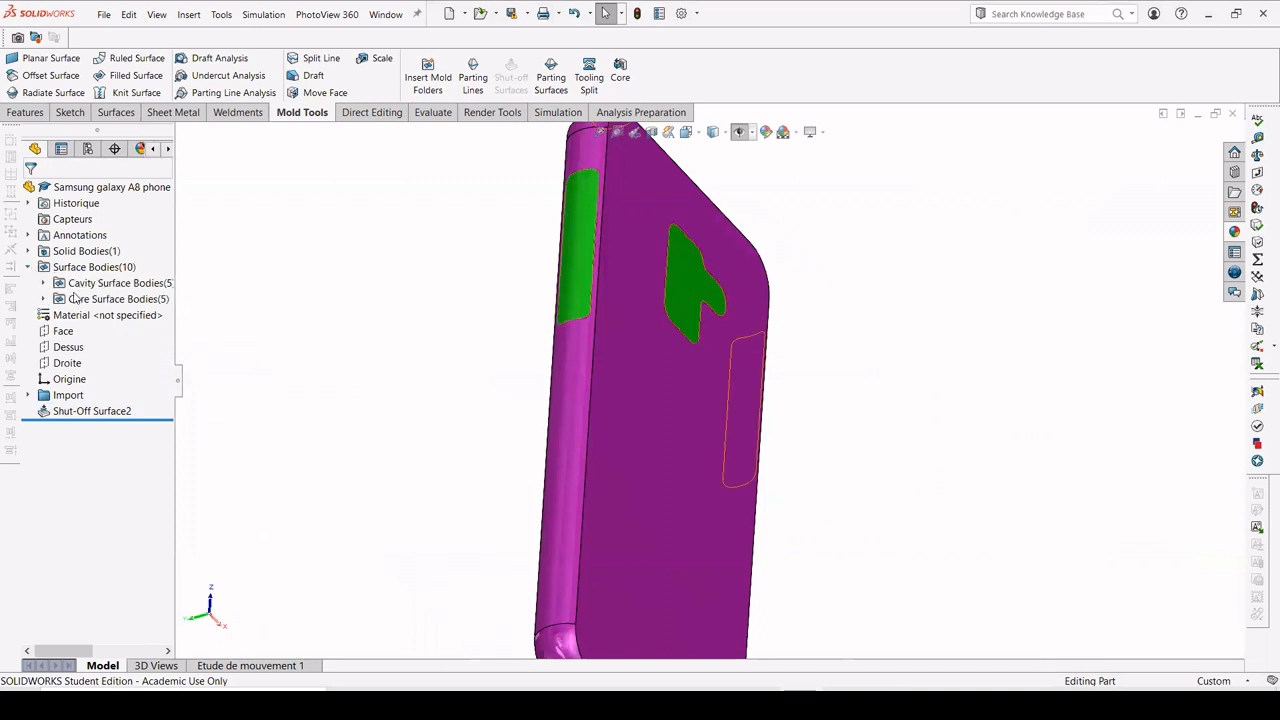
left_click(43, 299)
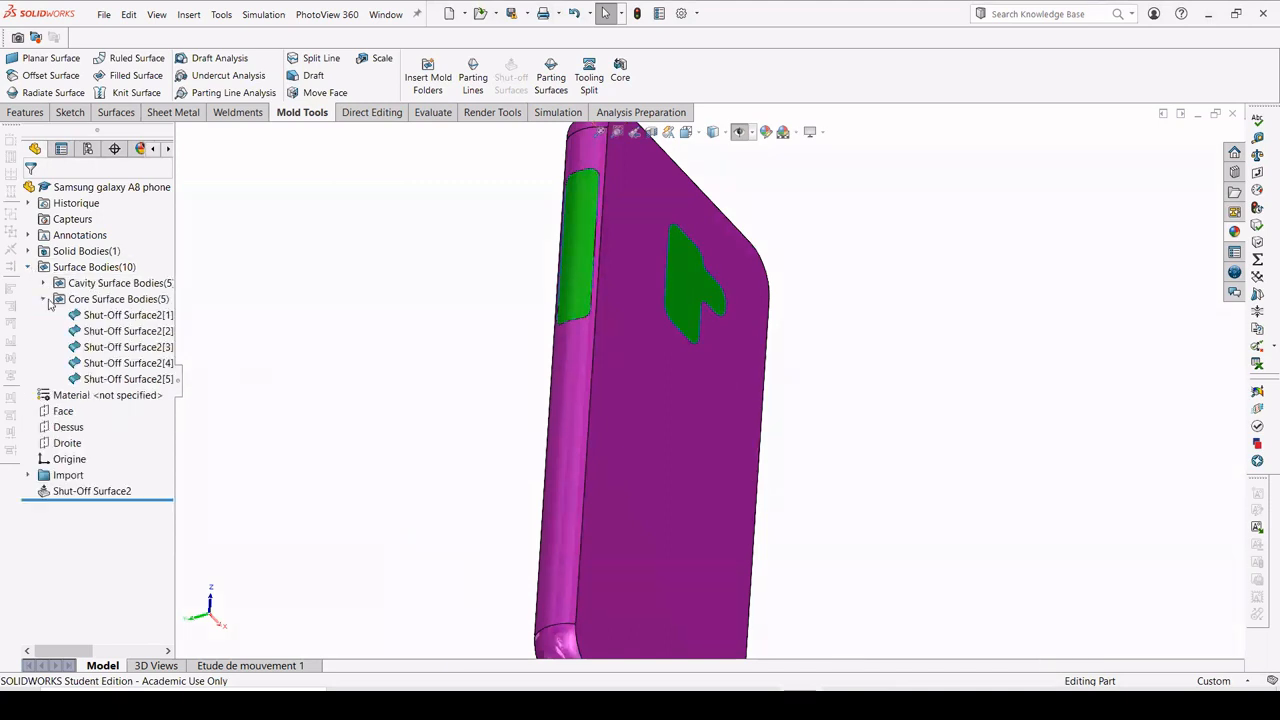
left_click(110, 317)
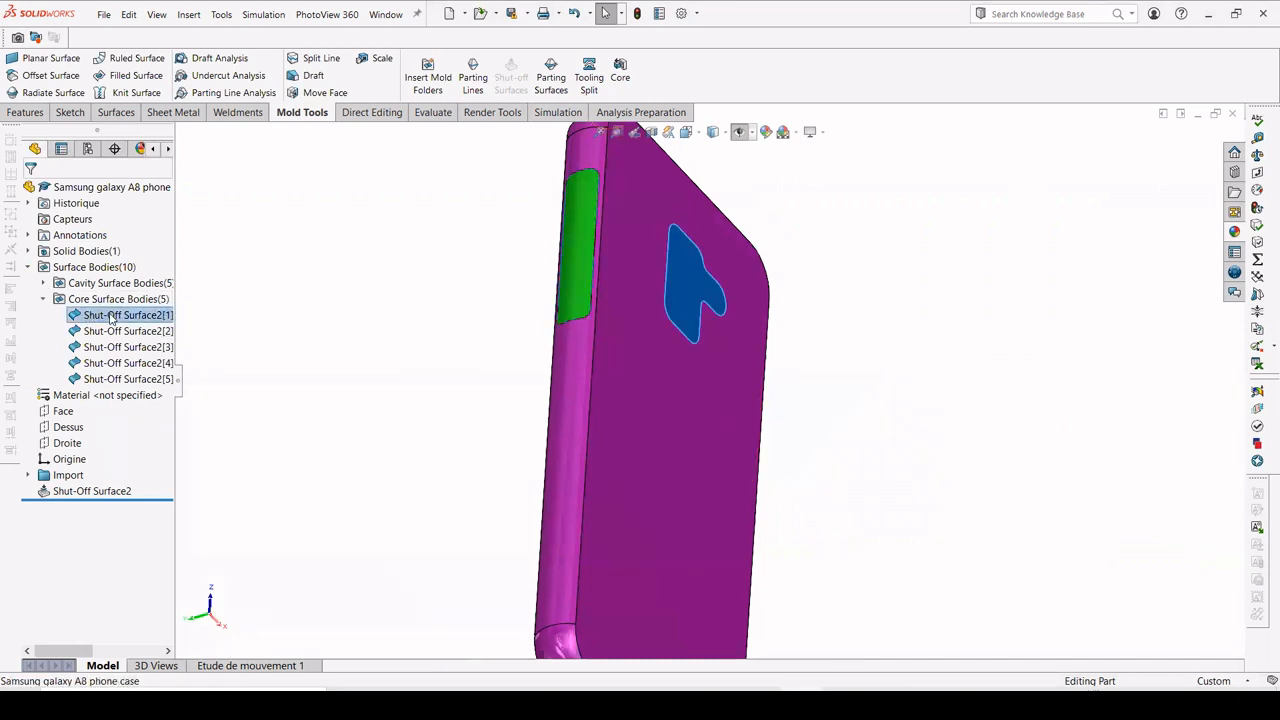
left_click(112, 328)
left_click(117, 348)
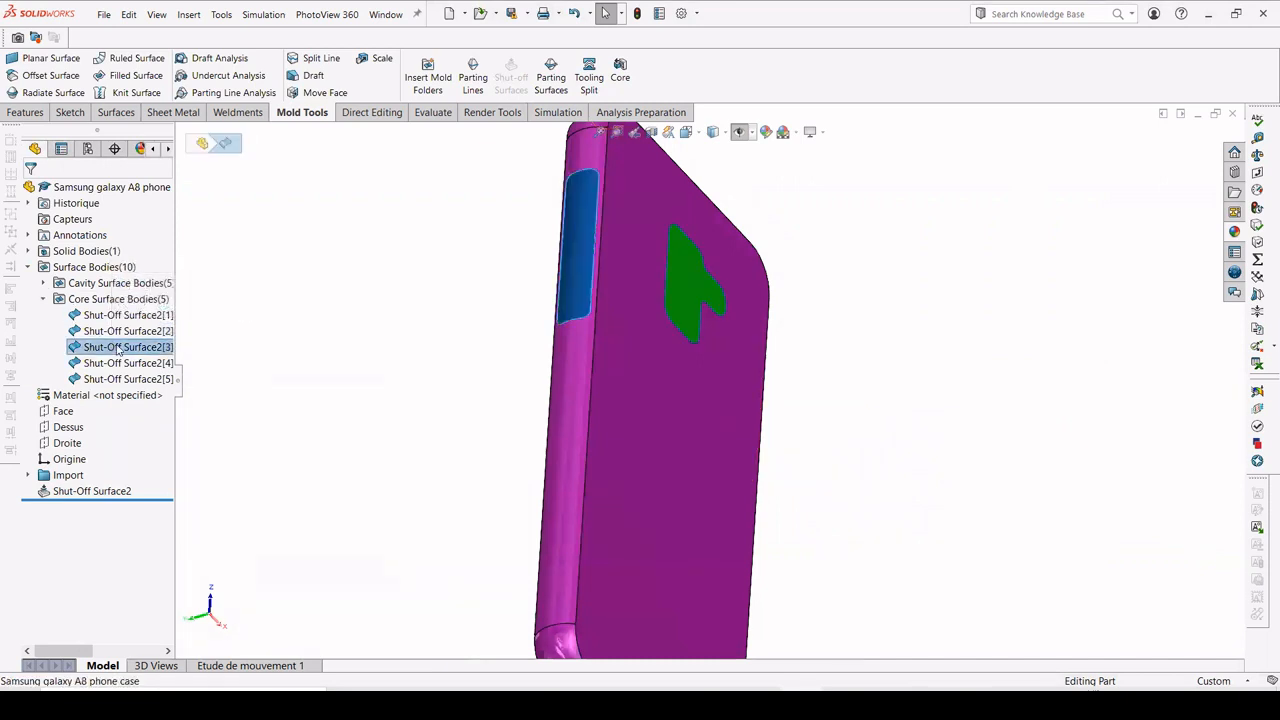
left_click(117, 363)
left_click(117, 379)
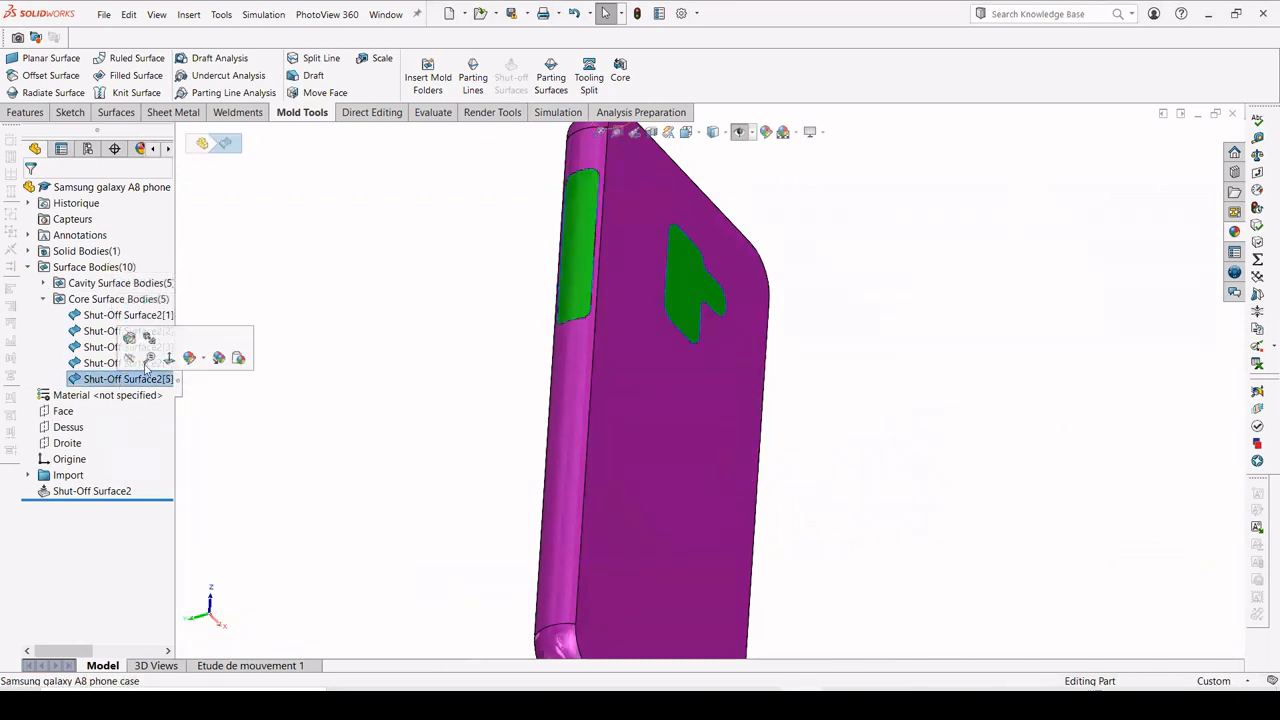
Step: Inspect the cavity surface bodies from the inside of the case and collapse the surface bodies list
middle_click_drag(426, 305, 460, 284)
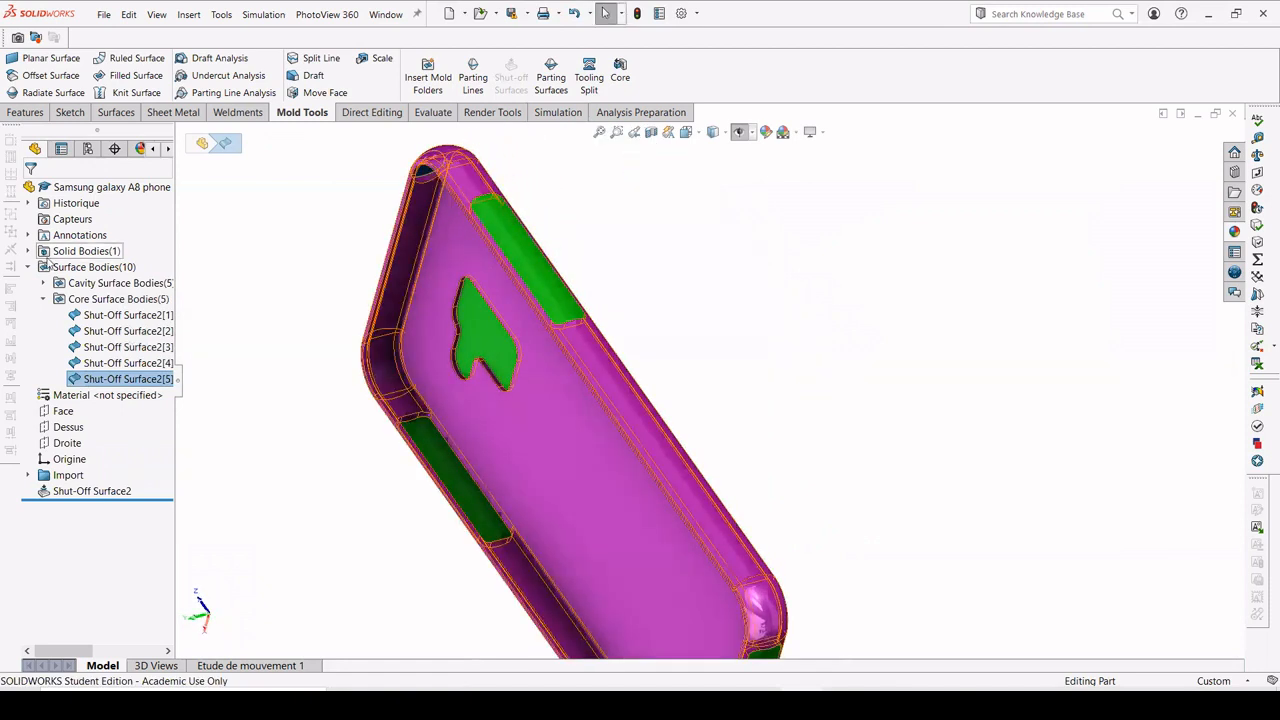
left_click(43, 283)
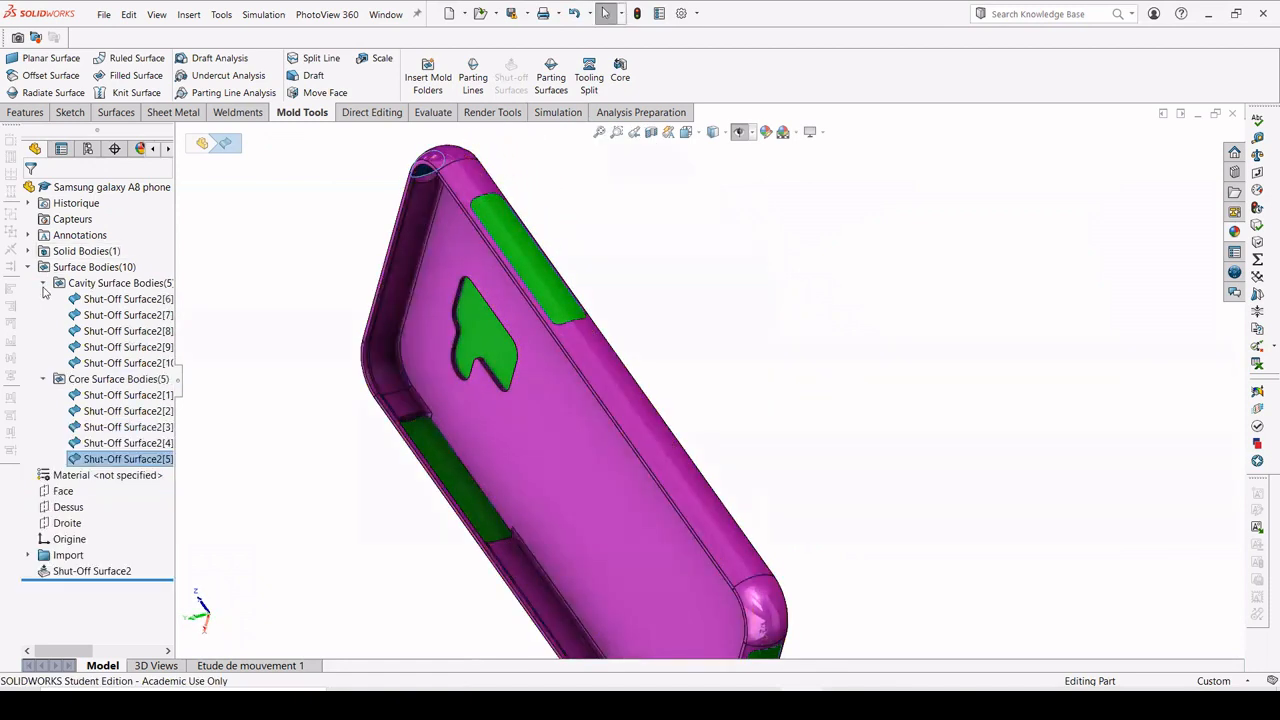
left_click(95, 298)
left_click(115, 315)
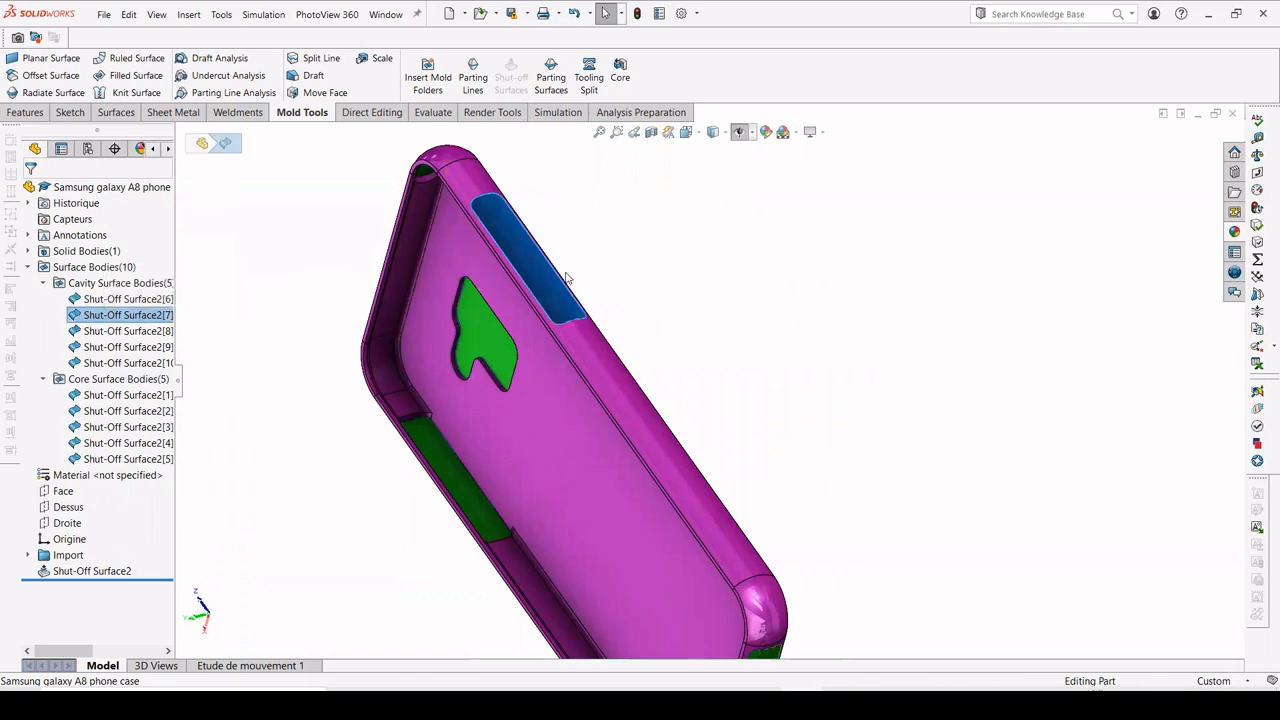
middle_click_drag(566, 278, 380, 303)
left_click(428, 307)
scroll(428, 308, "up", 2)
left_click(29, 268)
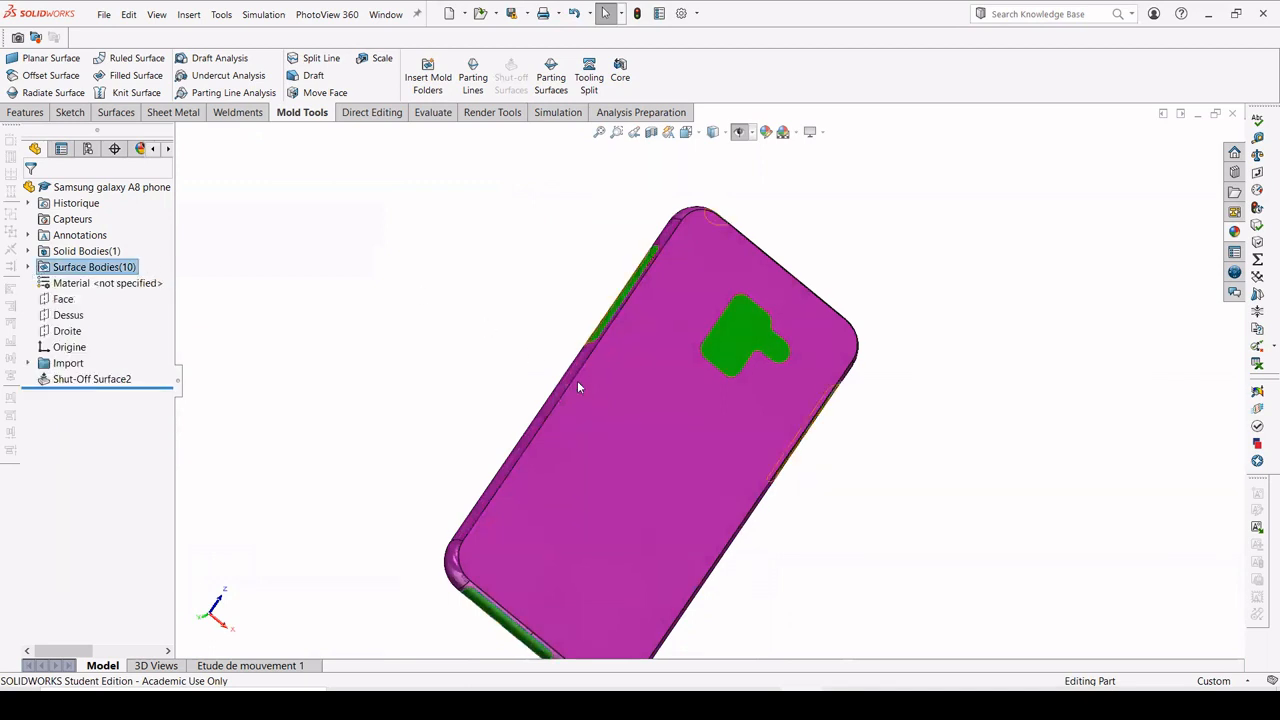
Step: Measure the total area of the shut-off surfaces covering the camera opening, both long-side cutouts and the short-end cutout
middle_click_drag(566, 349, 570, 338)
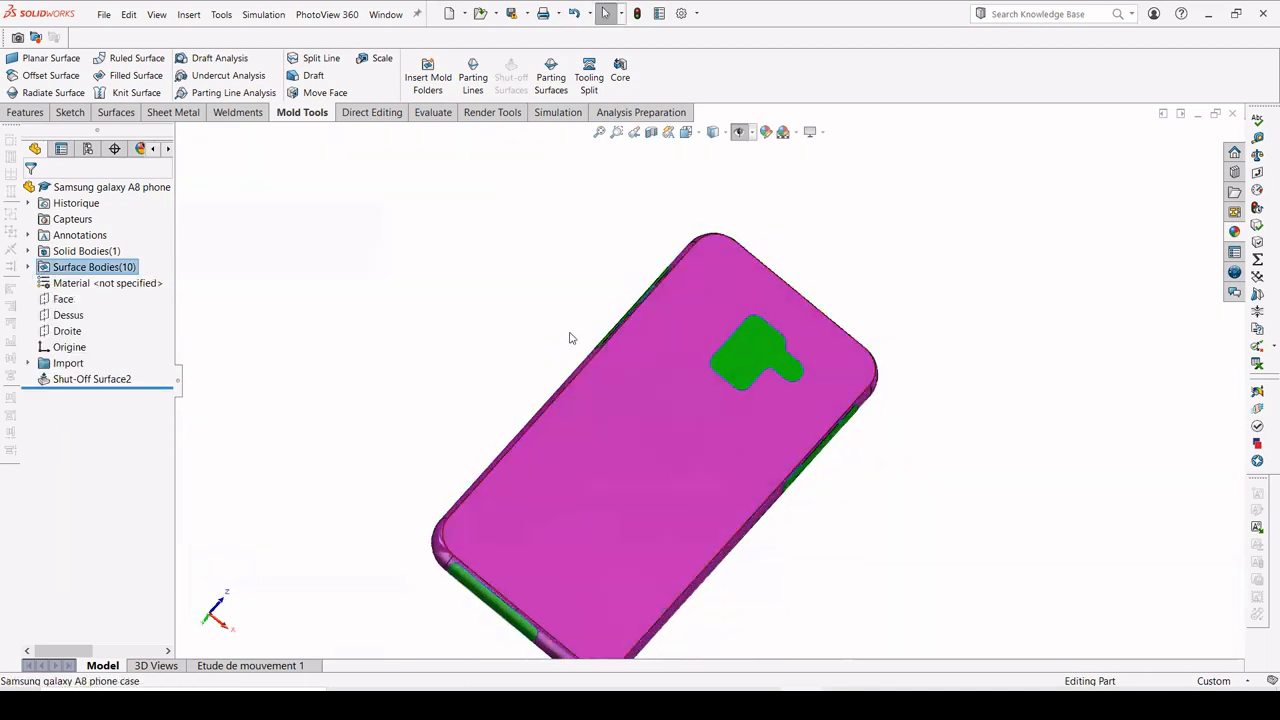
left_click(1258, 138)
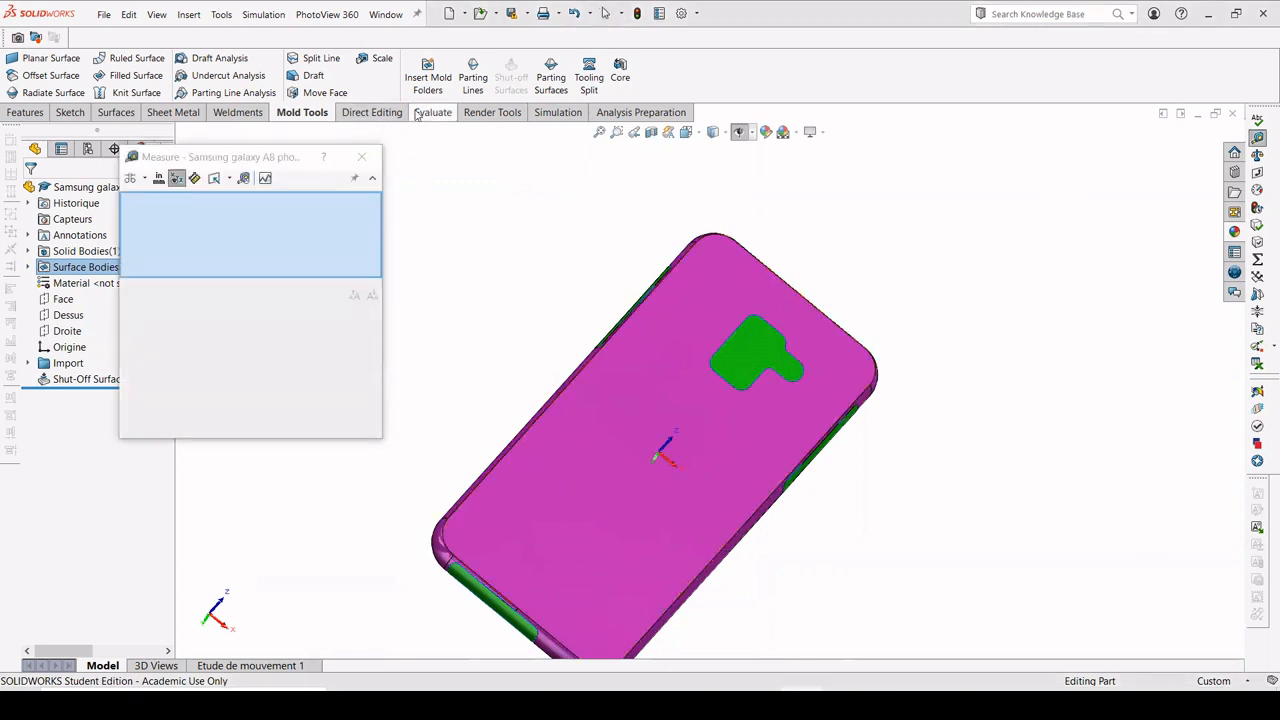
left_click(419, 114)
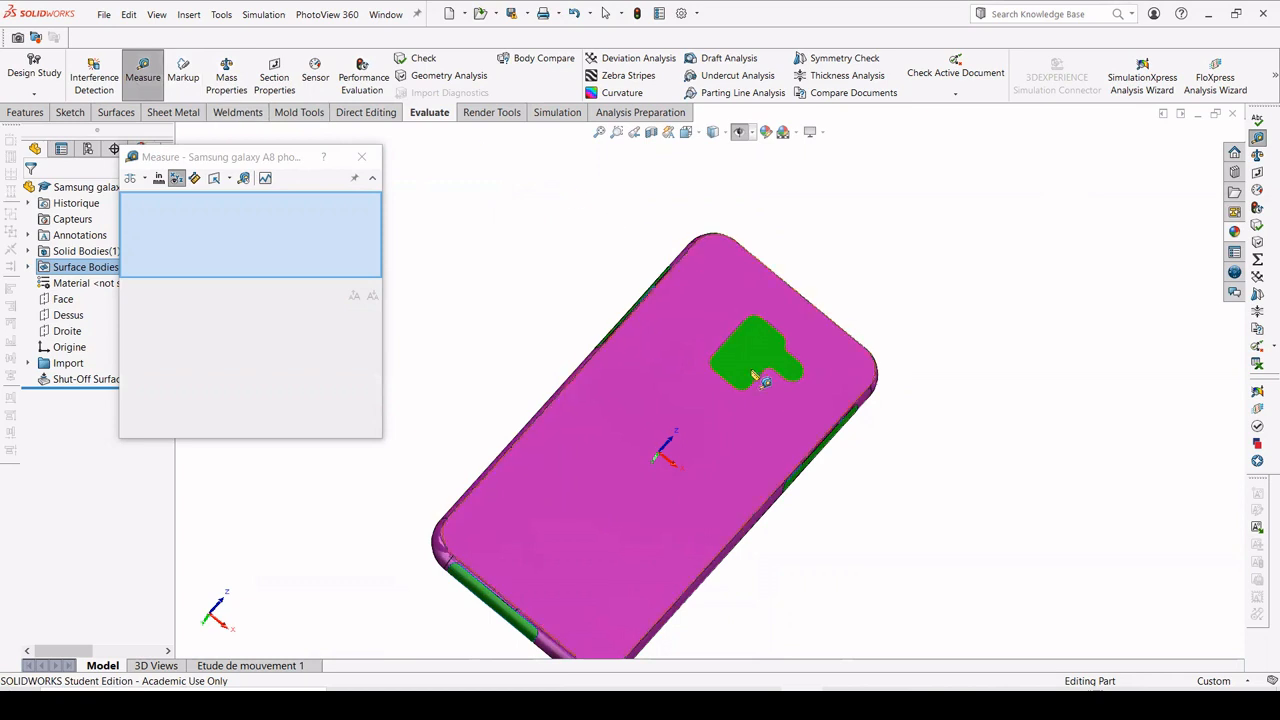
left_click(753, 368)
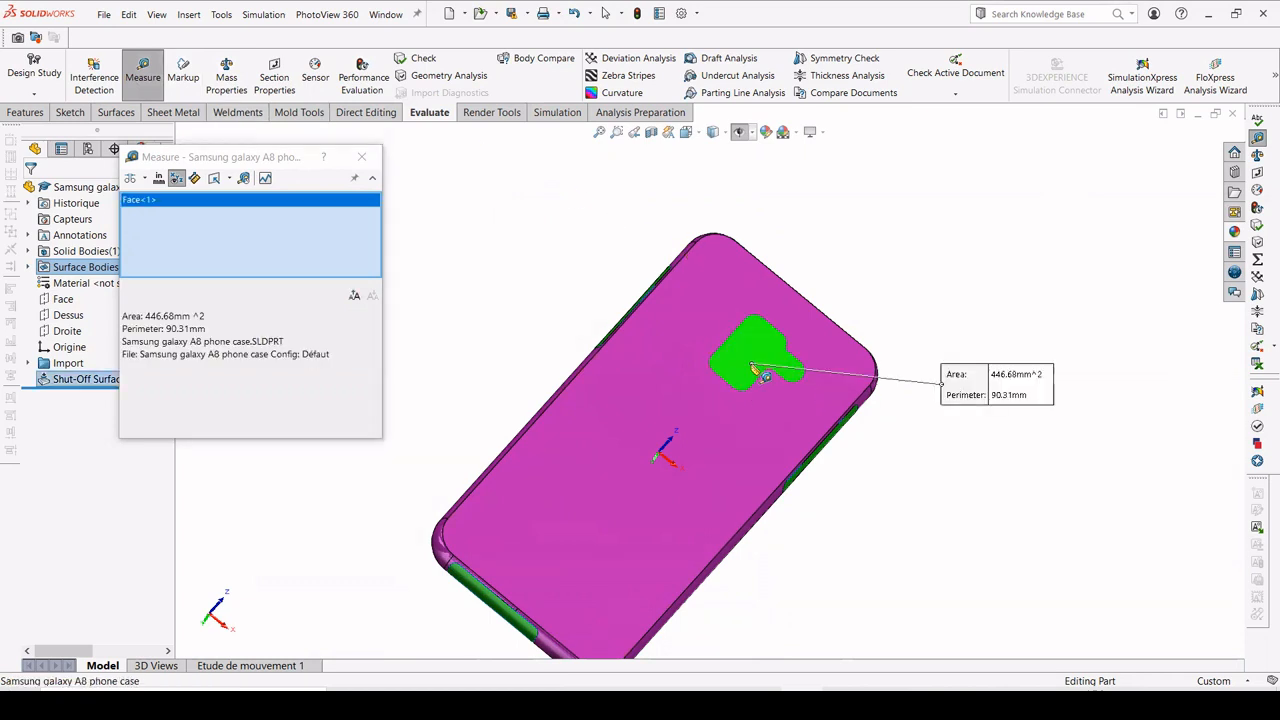
middle_click_drag(751, 320, 734, 299)
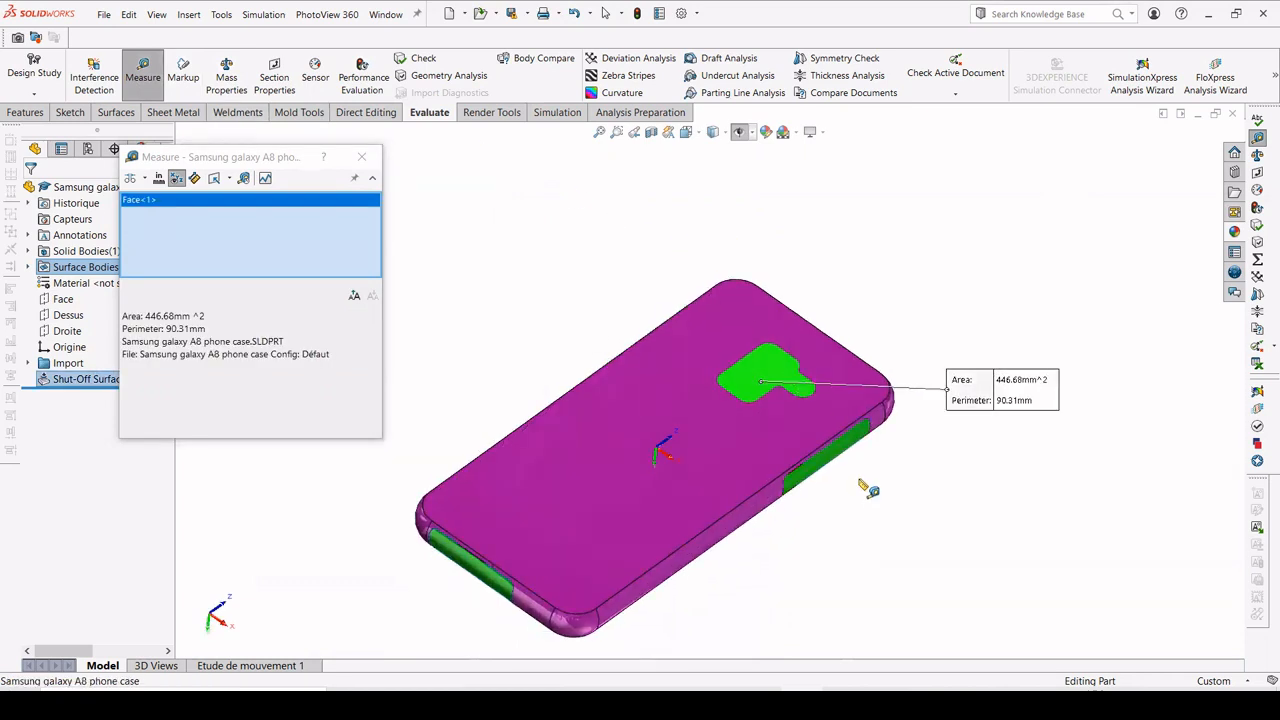
scroll(860, 471, "down", 5)
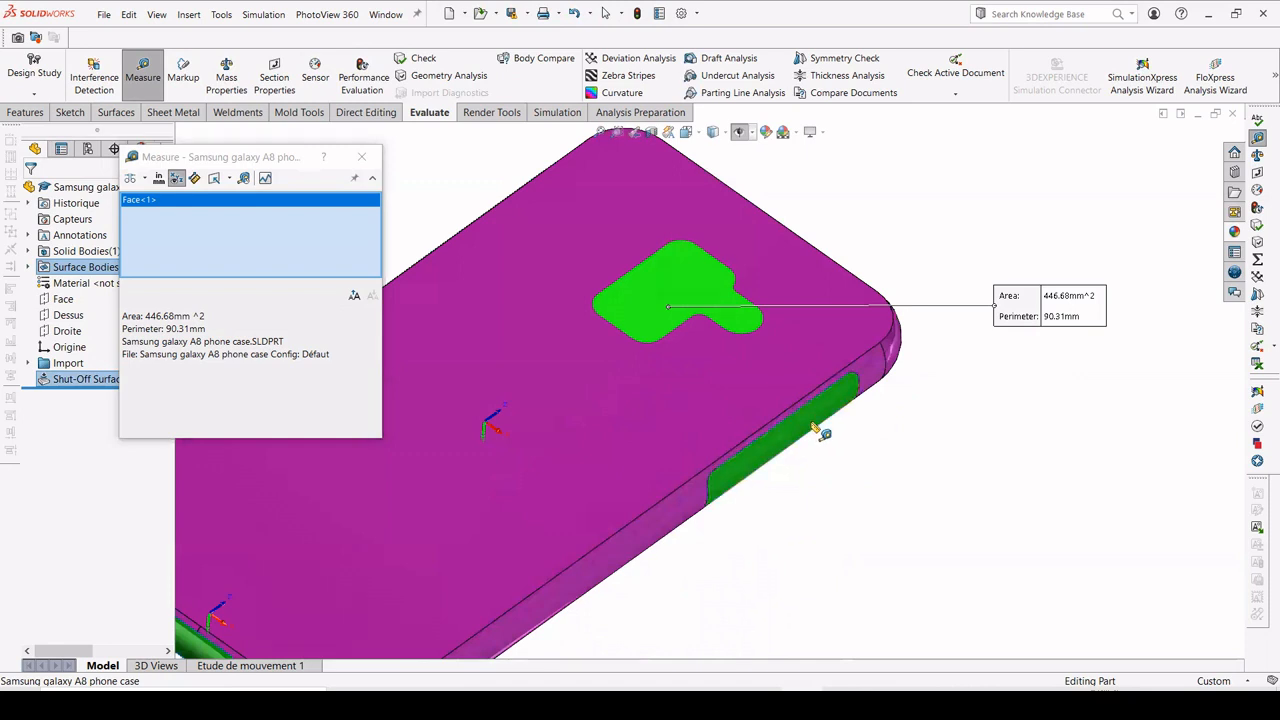
left_click(812, 455)
scroll(812, 455, "up", 5)
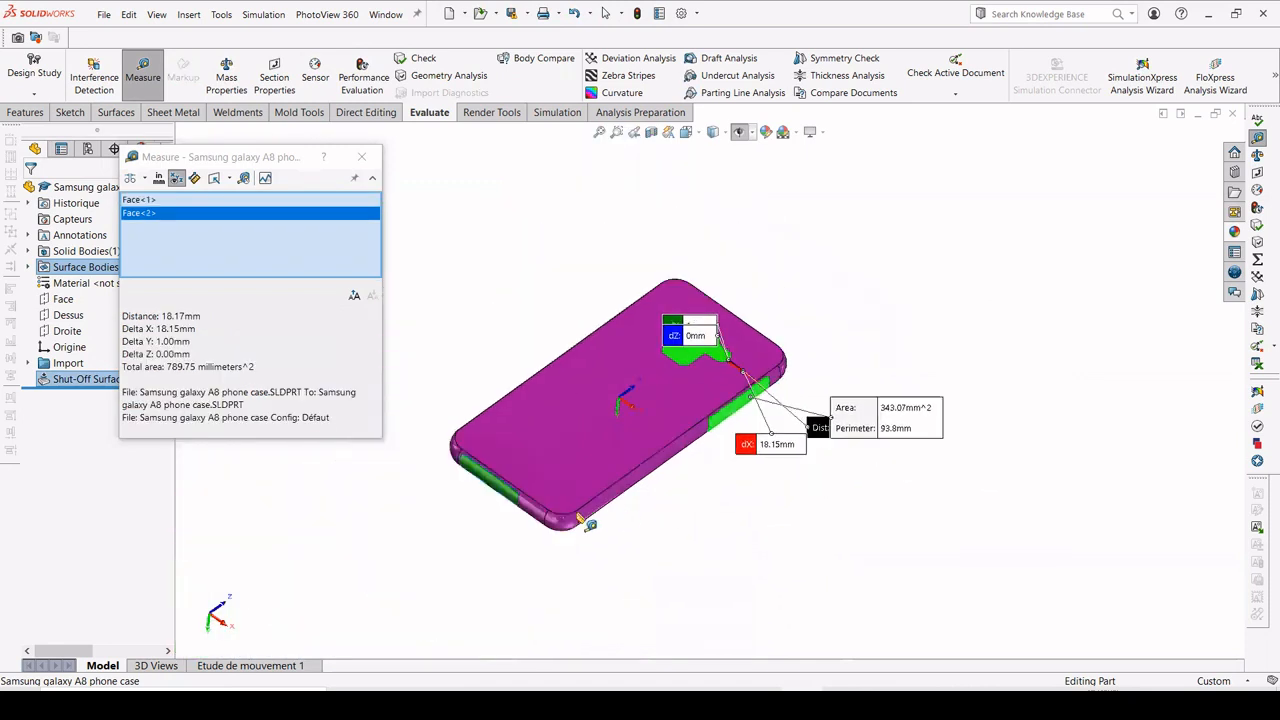
scroll(555, 470, "down", 3)
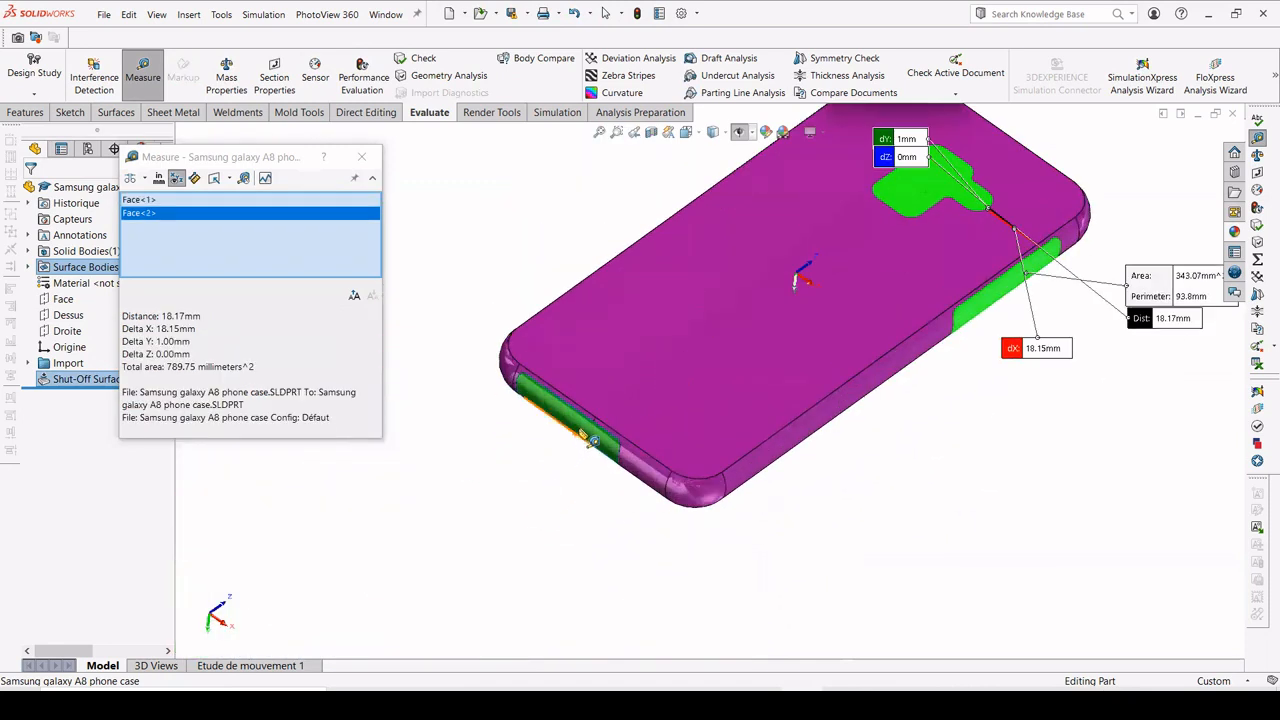
left_click(578, 430)
middle_click_drag(529, 289, 643, 237)
left_click(648, 218)
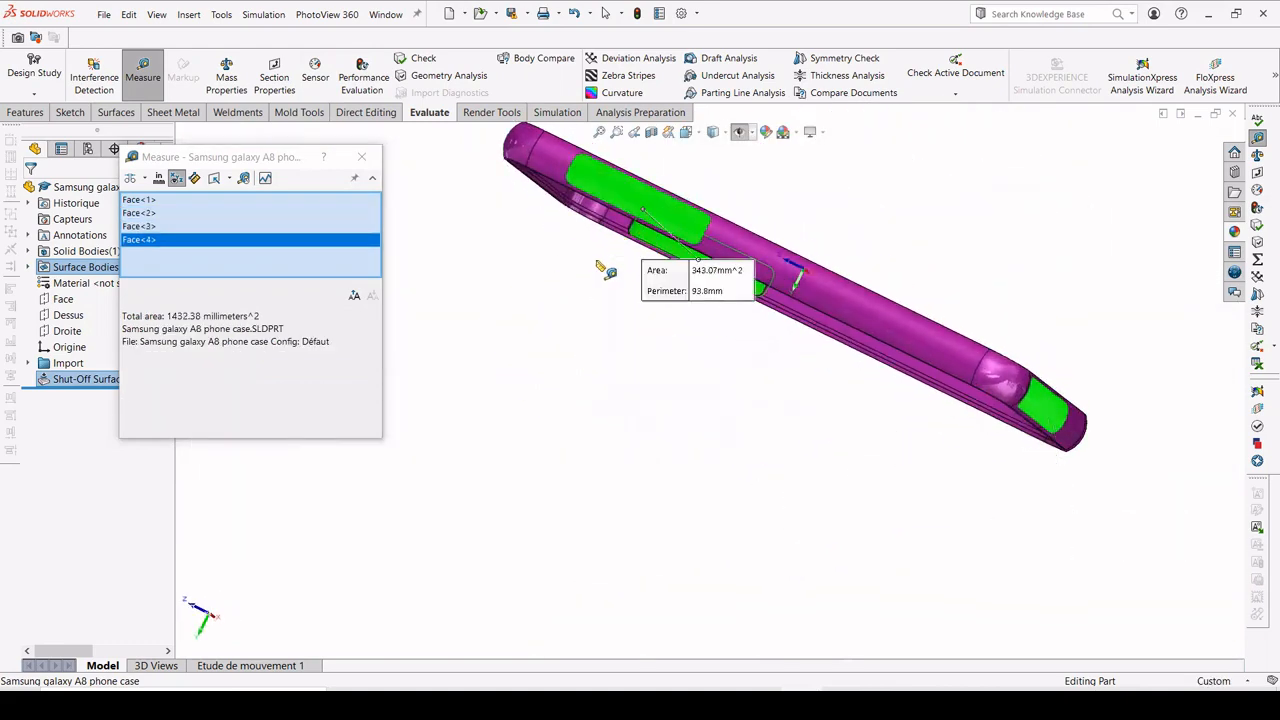
Step: Measure between one long-side shut-off surface and the short-end one, and close the measurement with nothing selected
left_click(614, 279)
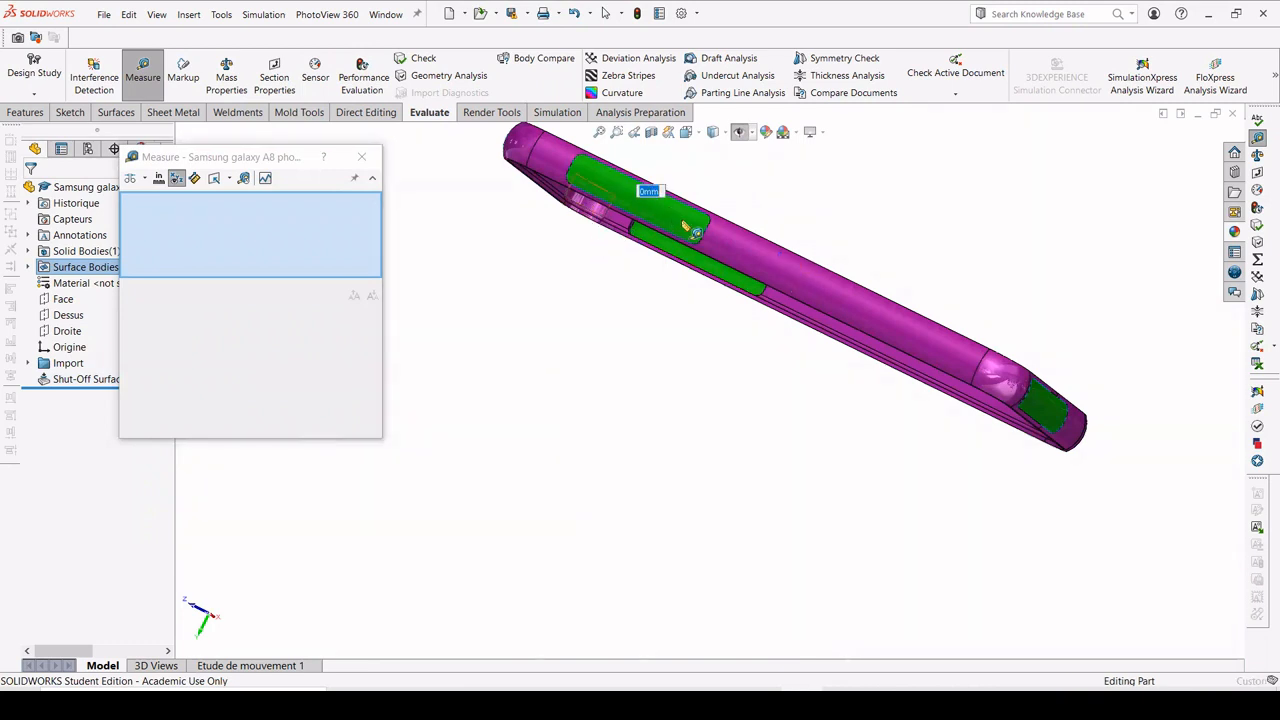
left_click(714, 258)
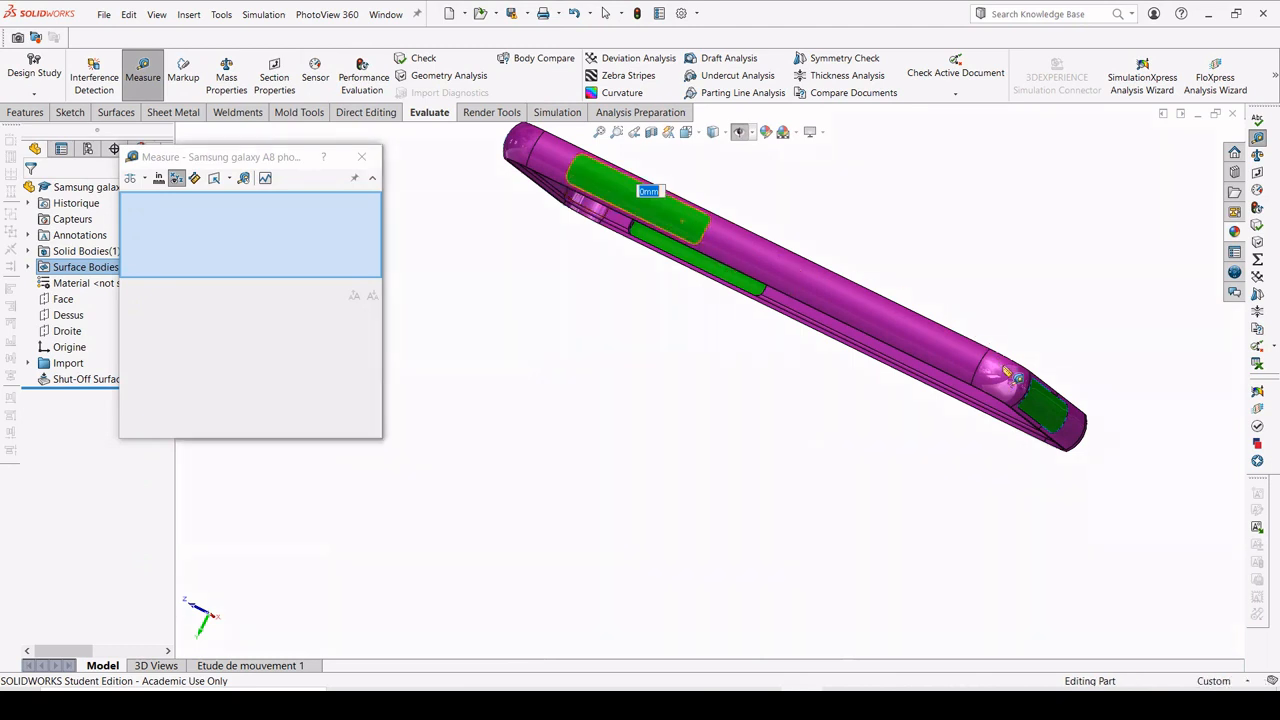
left_click(1040, 400)
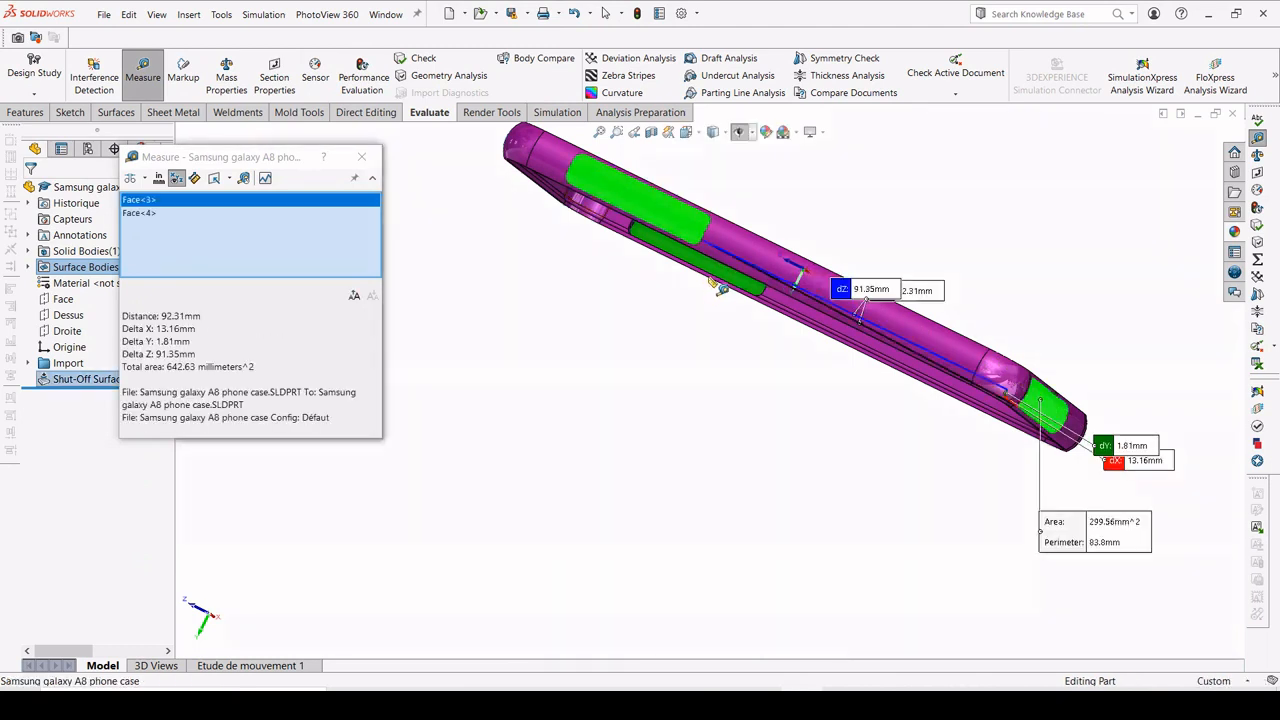
middle_click_drag(749, 236, 762, 188)
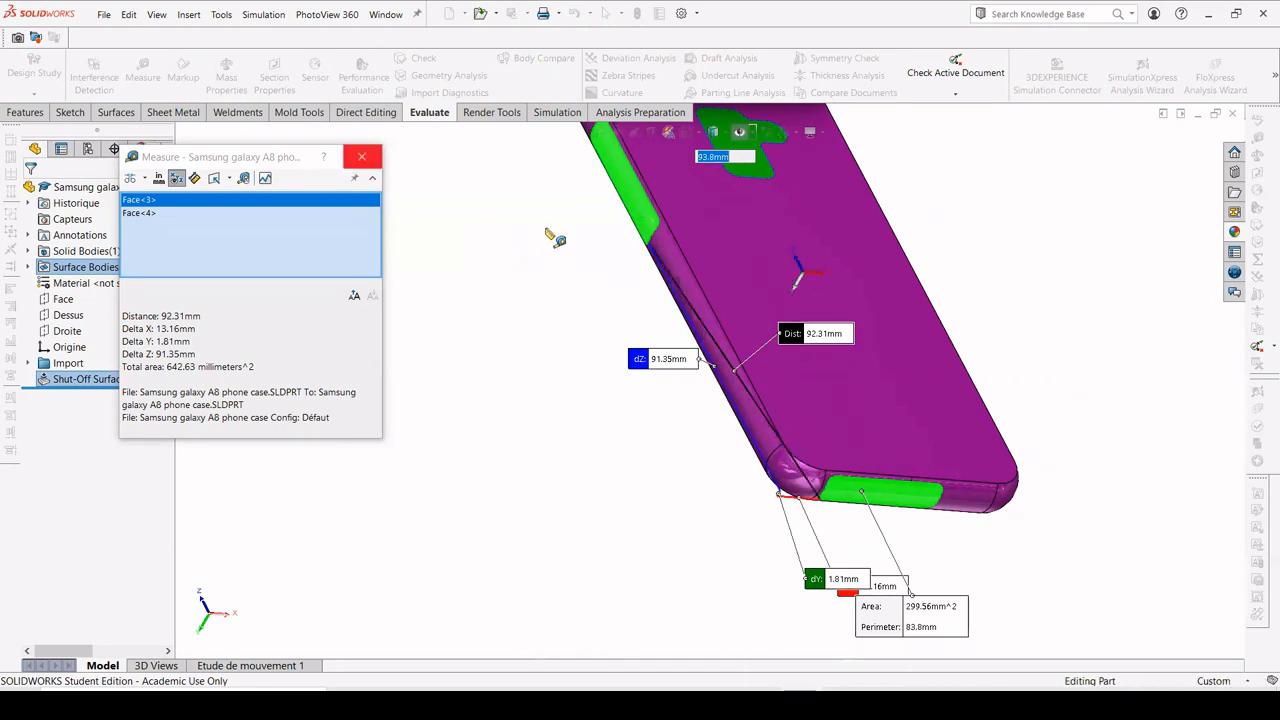
left_click(375, 166)
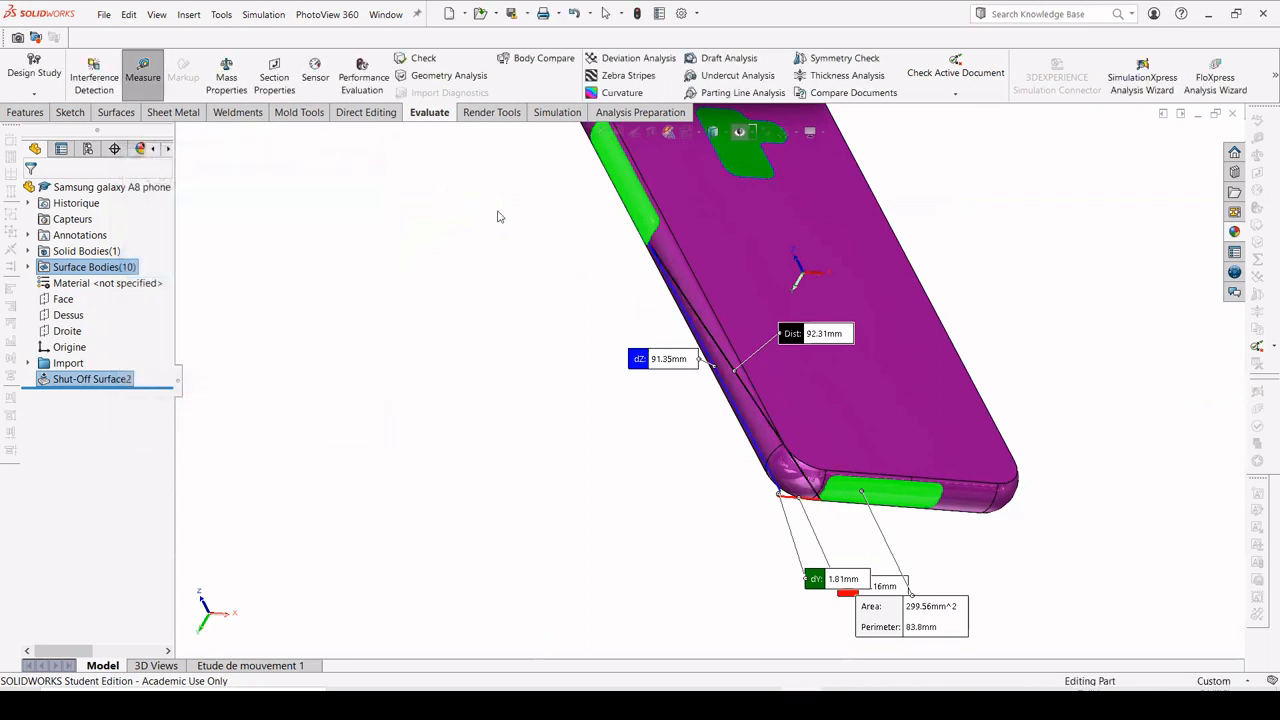
scroll(563, 260, "up", 5)
scroll(776, 316, "down", 4)
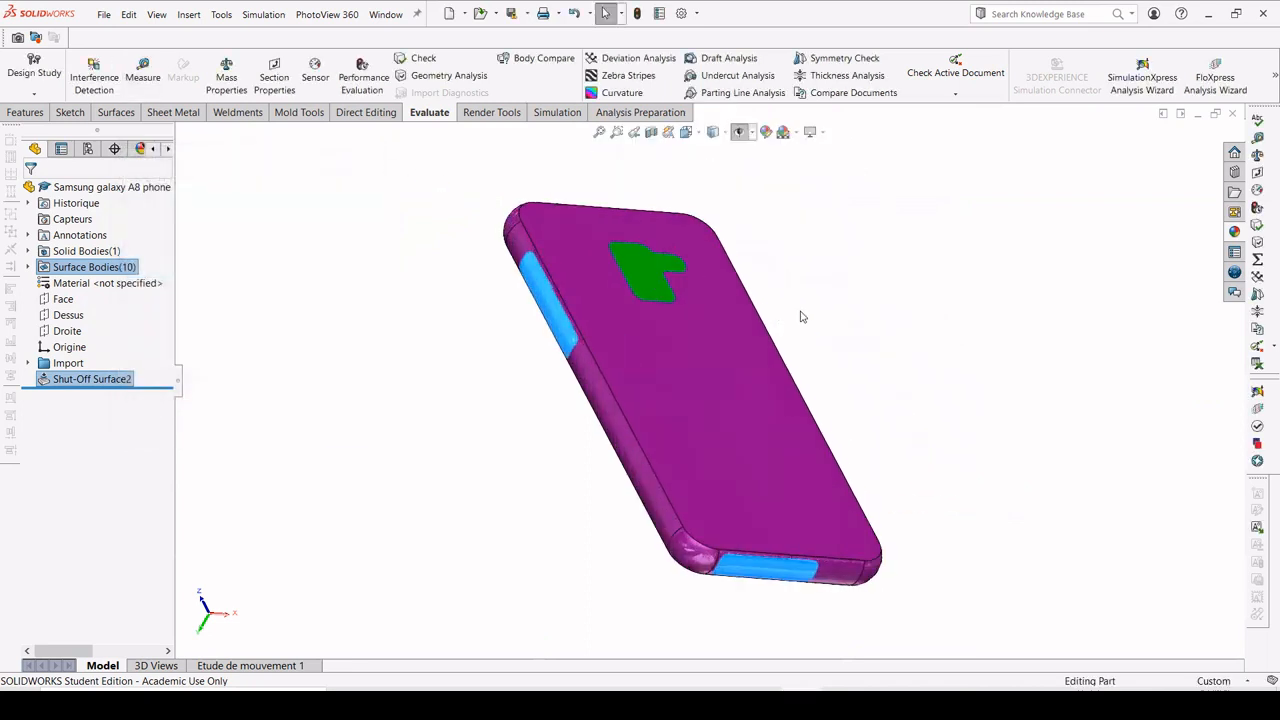
left_click(800, 316)
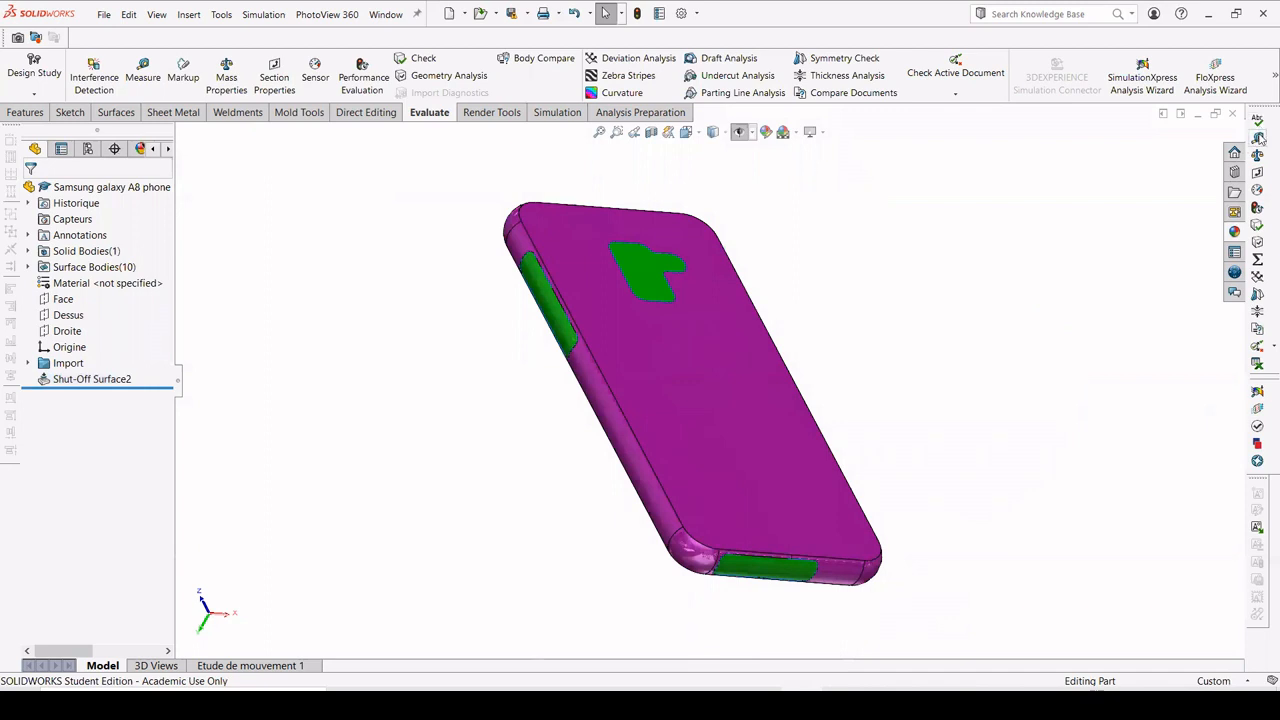
Step: Measure the total area of all five shut-off surfaces: camera opening, short-end cutout, both long-side cutouts and the round hole
left_click(142, 75)
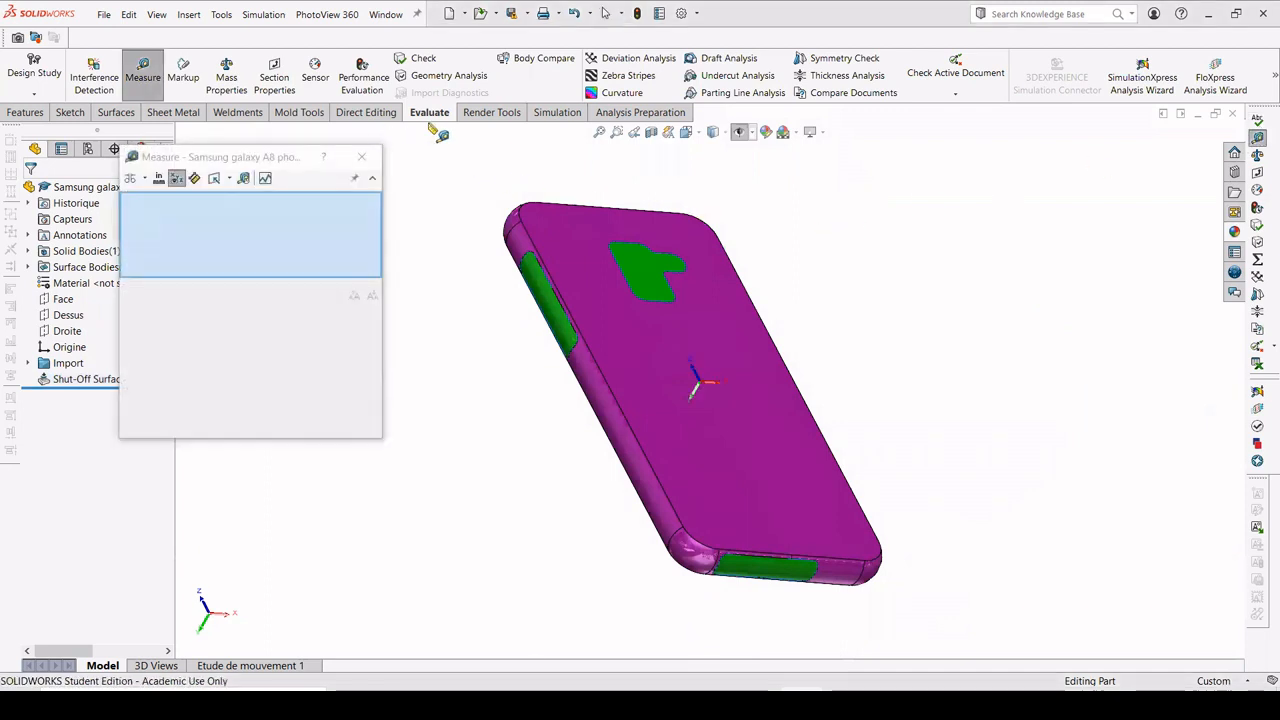
left_click(658, 287)
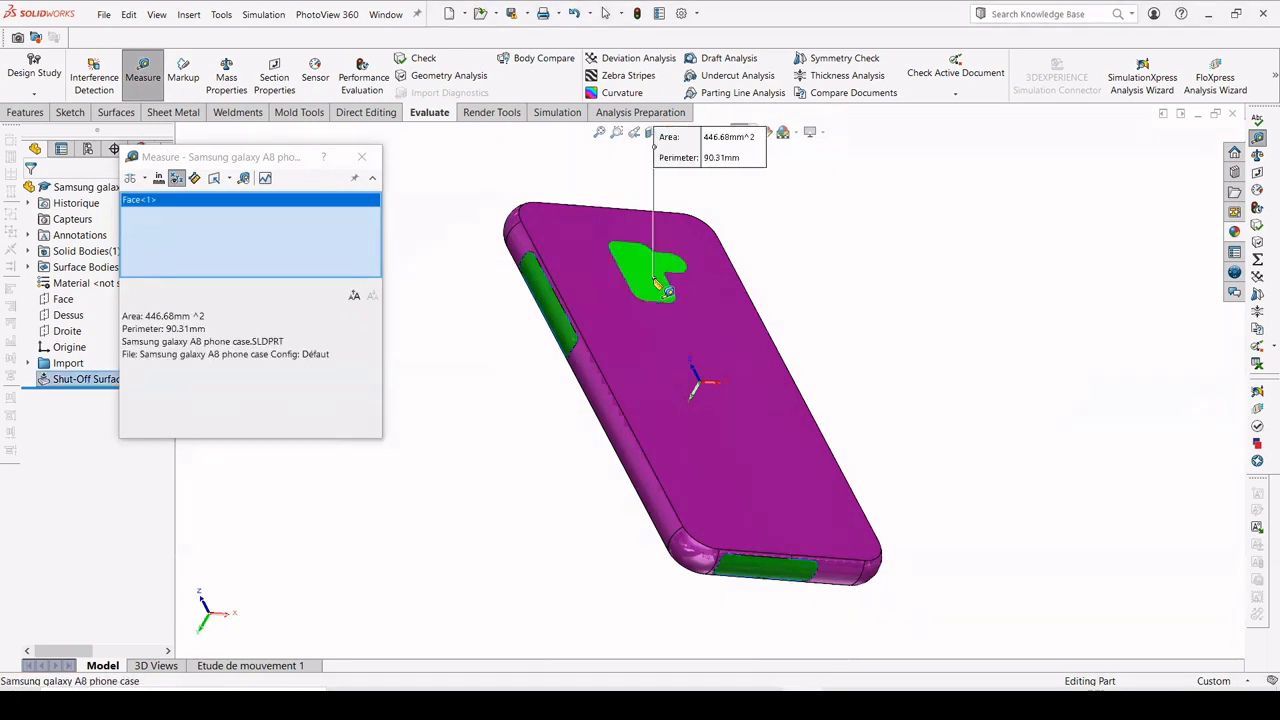
left_click(764, 578)
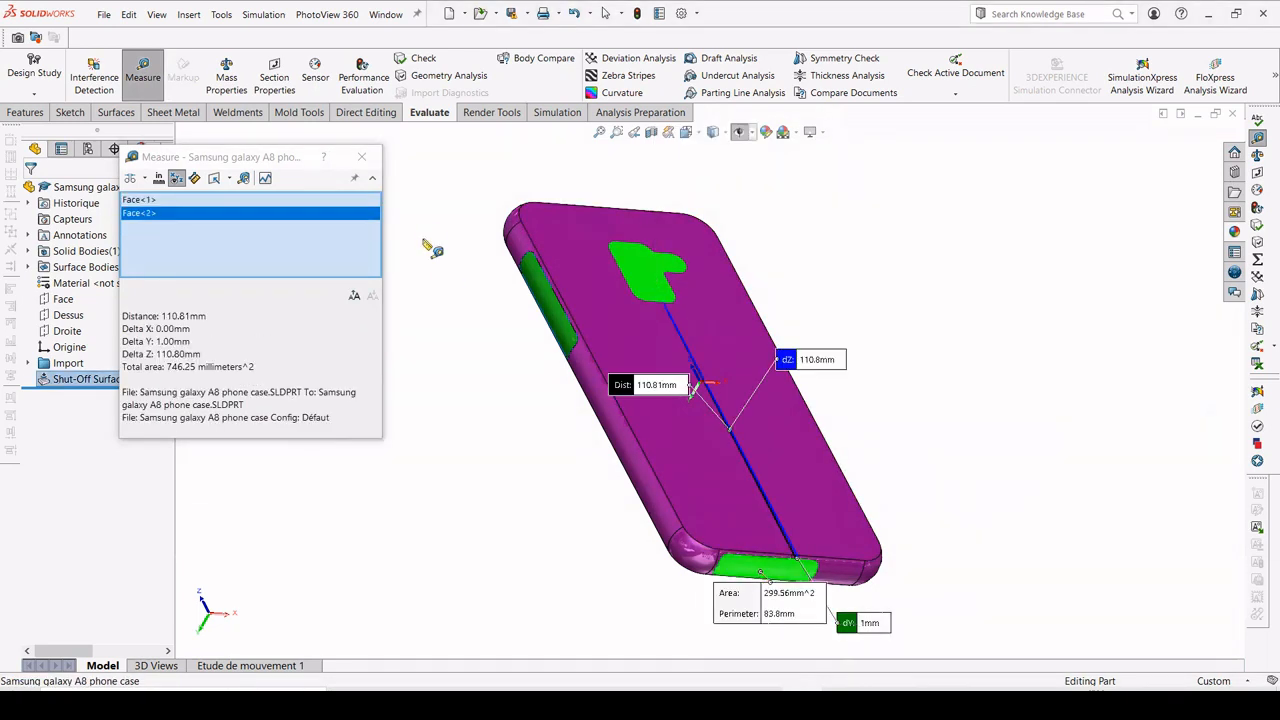
left_click(563, 329)
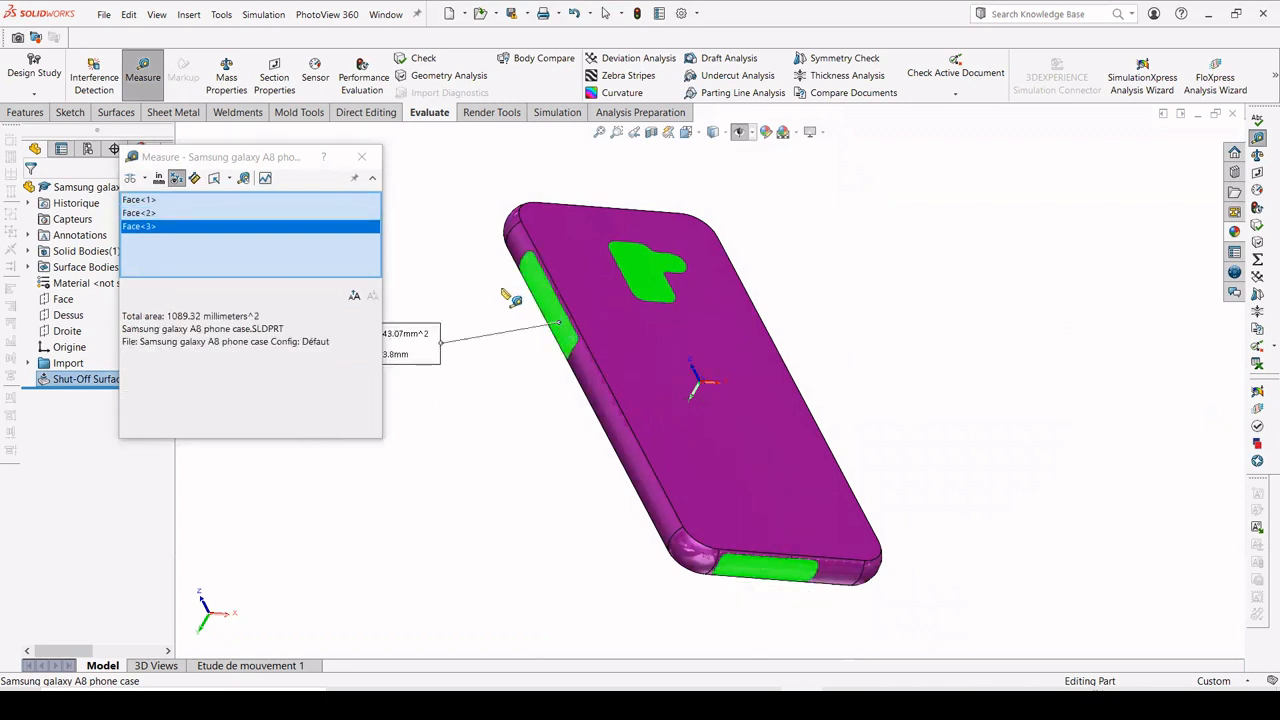
middle_click_drag(505, 294, 634, 359)
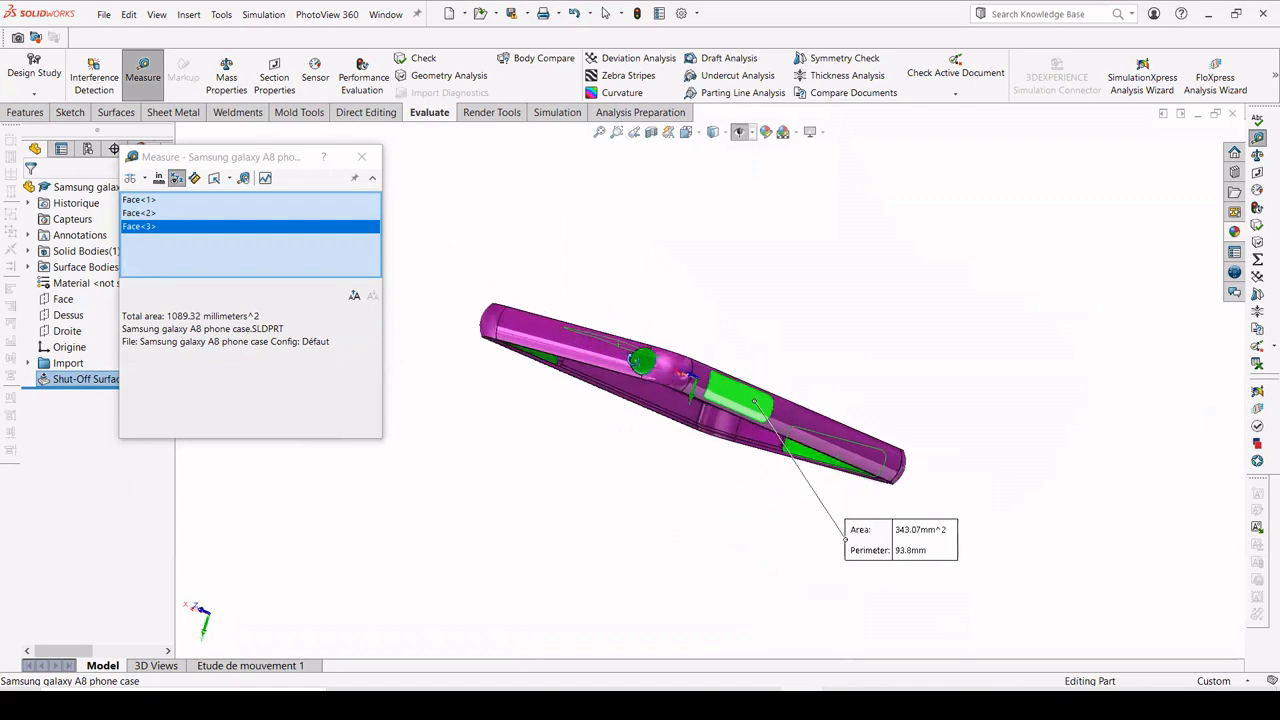
scroll(636, 359, "down", 5)
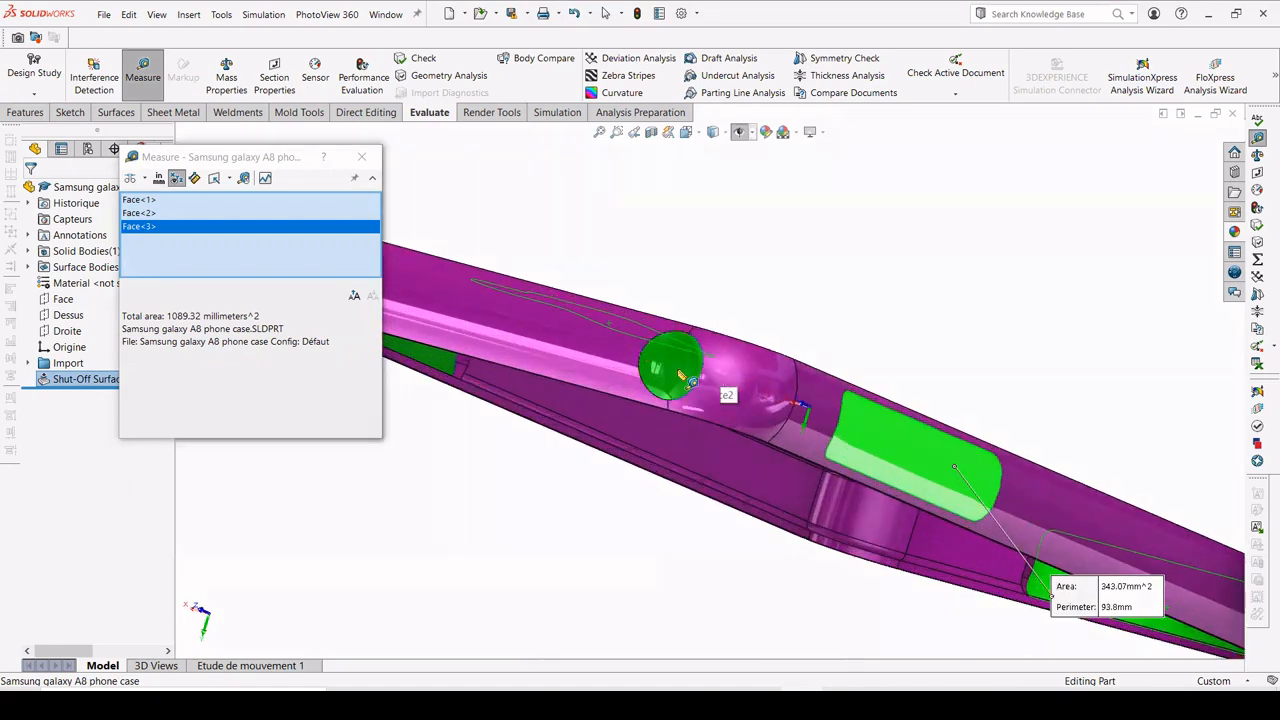
left_click(686, 377)
middle_click_drag(686, 377, 806, 345)
scroll(664, 379, "up", 3)
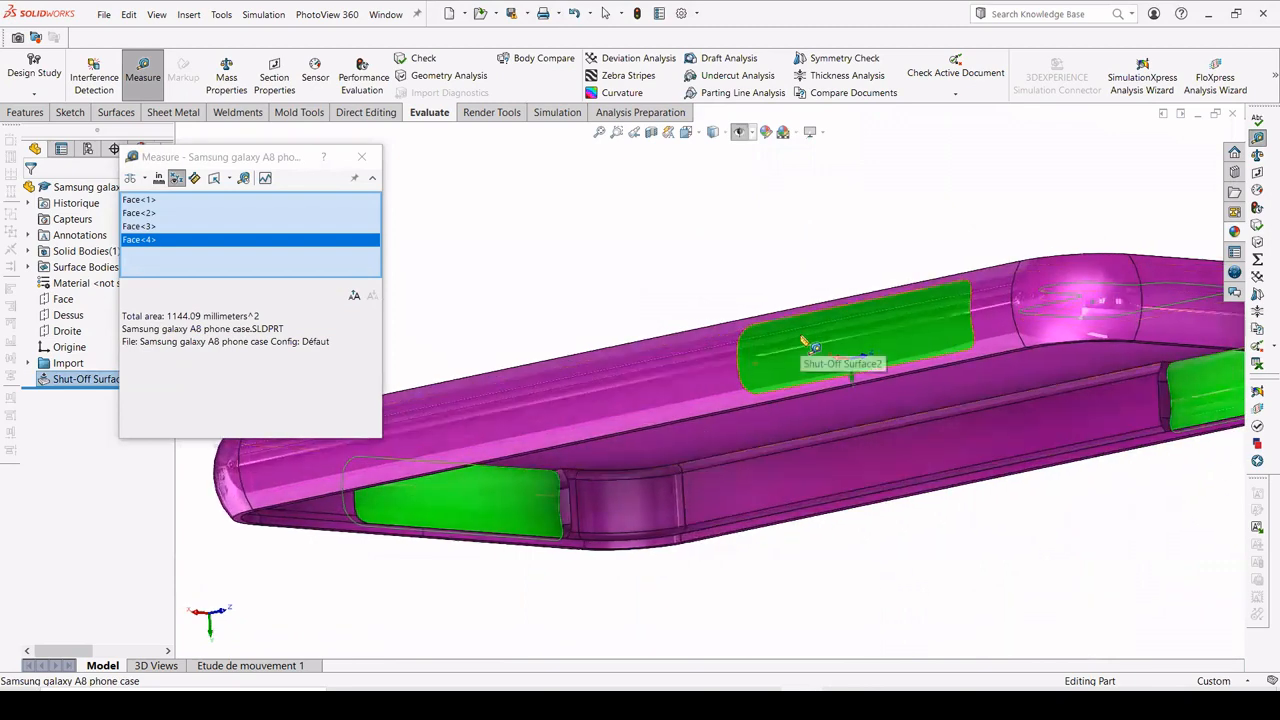
left_click(806, 345)
scroll(808, 343, "up", 2)
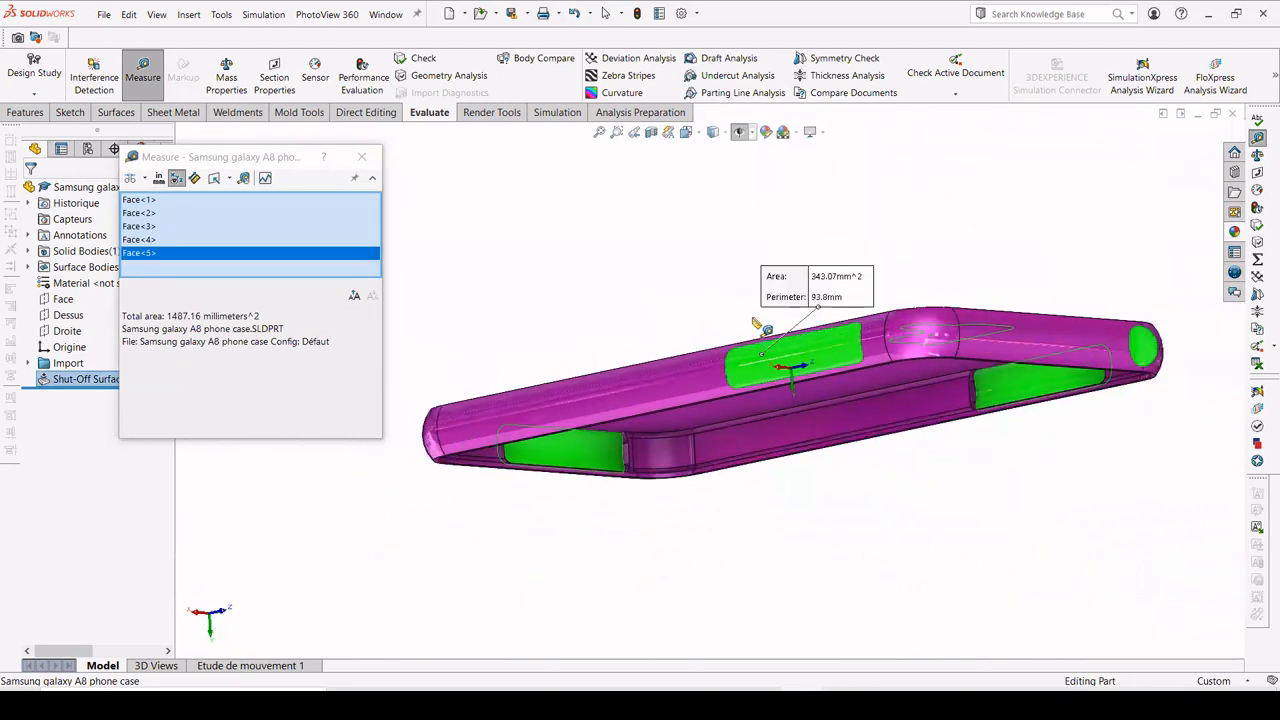
middle_click_drag(754, 320, 794, 411)
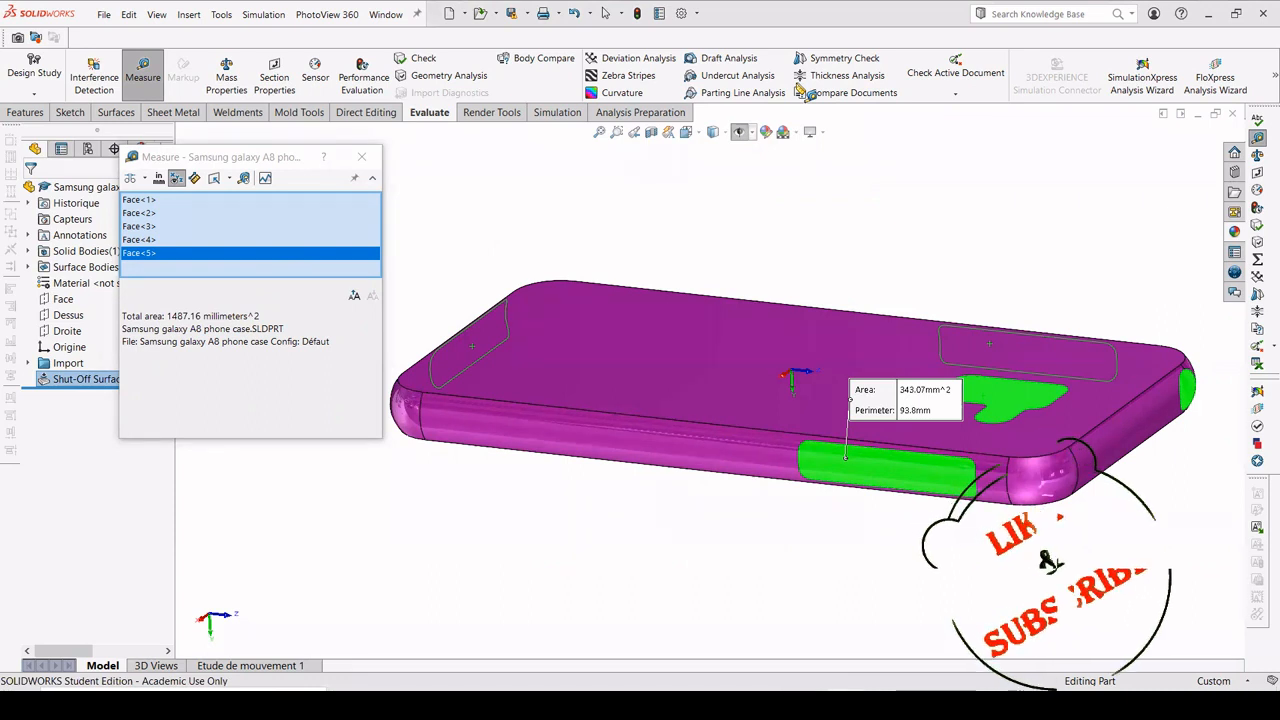
Step: Compare the measured total area with the answer on the PowerPoint exercise slide, and minimize the slide show window
left_click(131, 314)
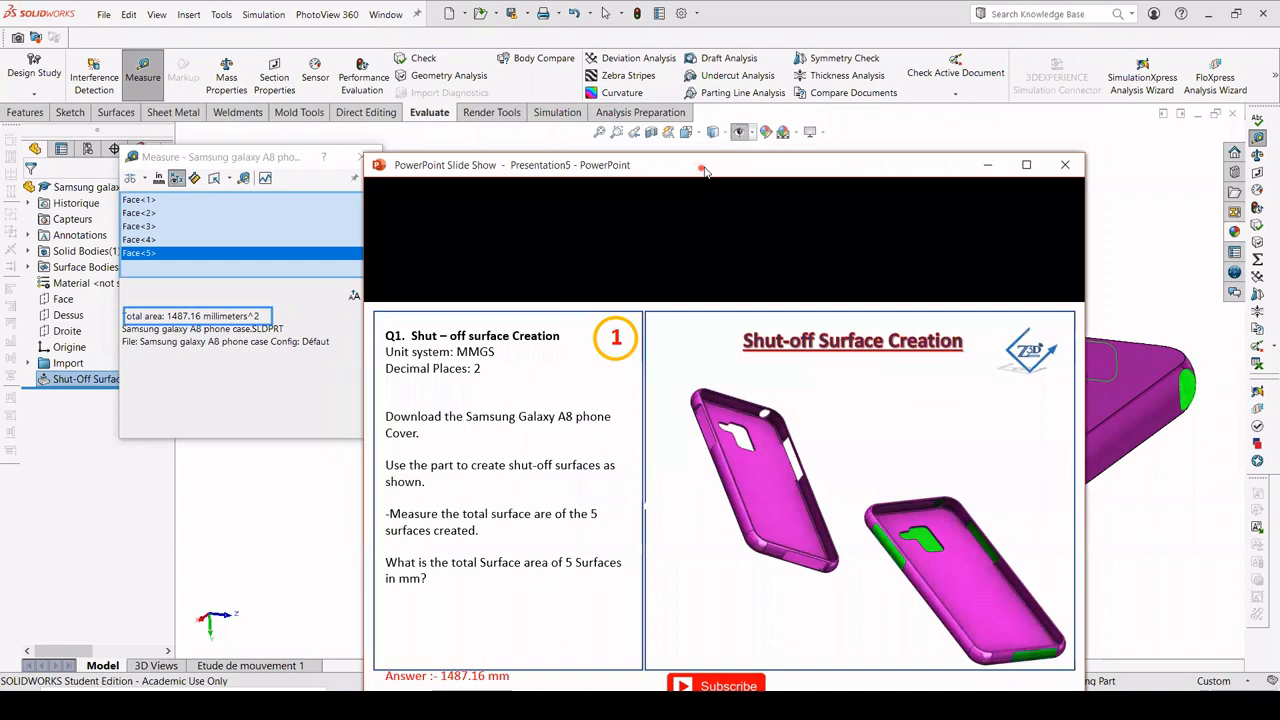
left_click_drag(701, 168, 878, 33)
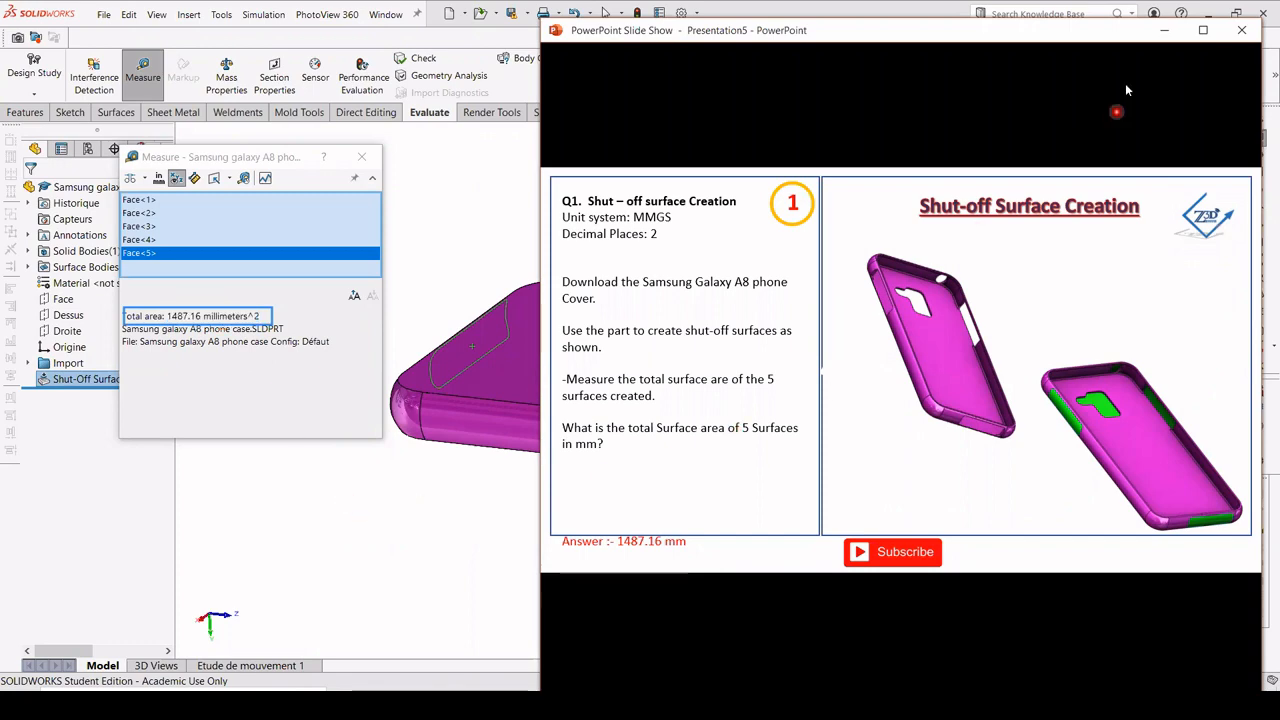
left_click(1163, 30)
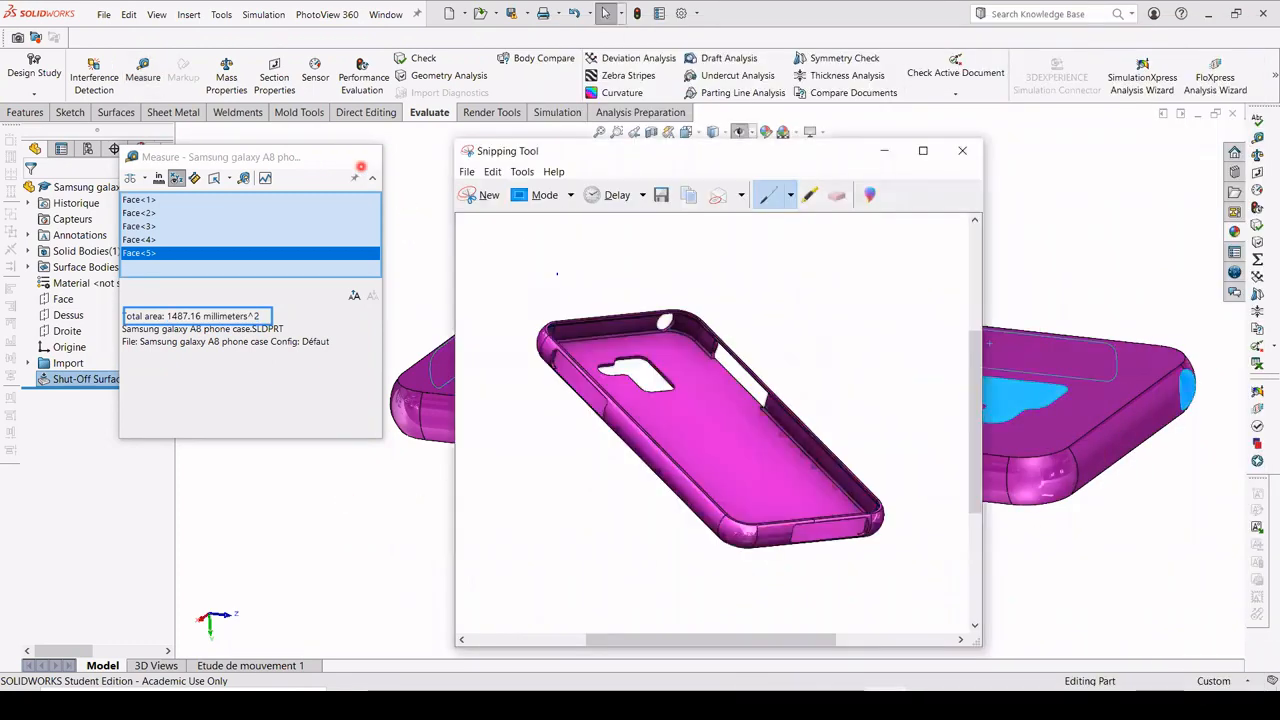
Step: Close the measurement, minimize the Snipping Tool window and view the outside of the case with its shut-off surfaces
left_click(362, 159)
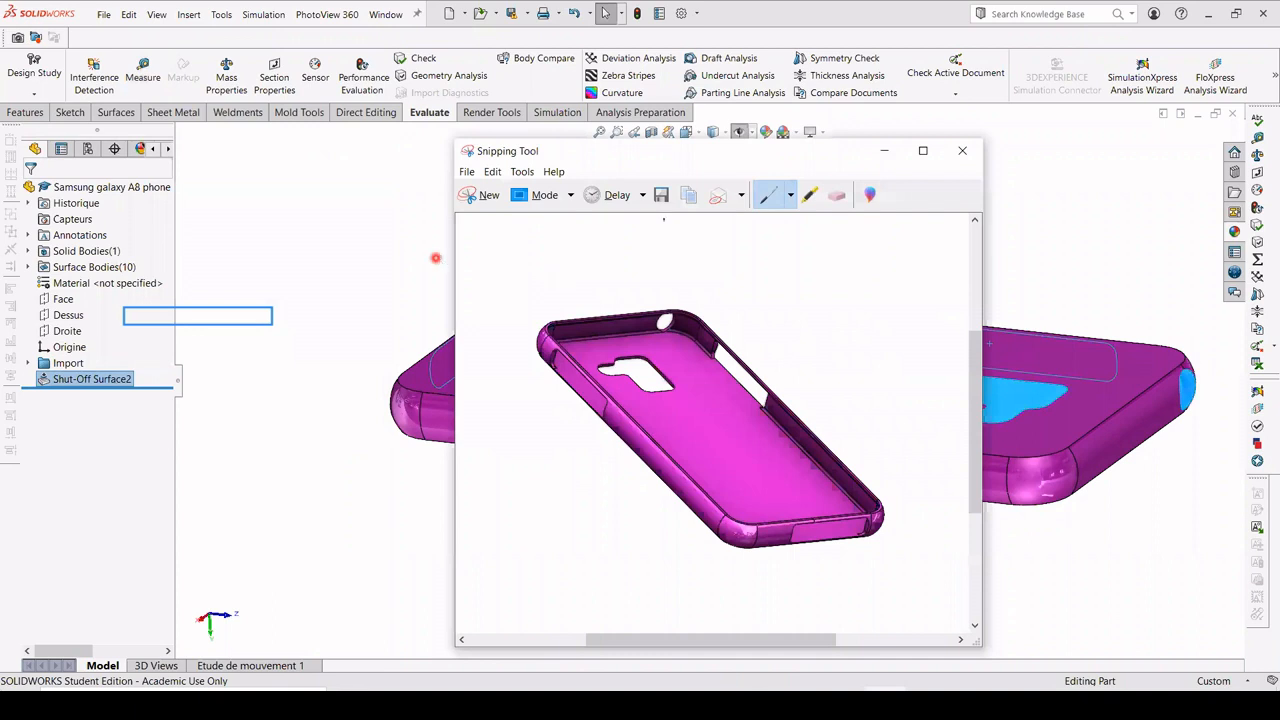
left_click(878, 150)
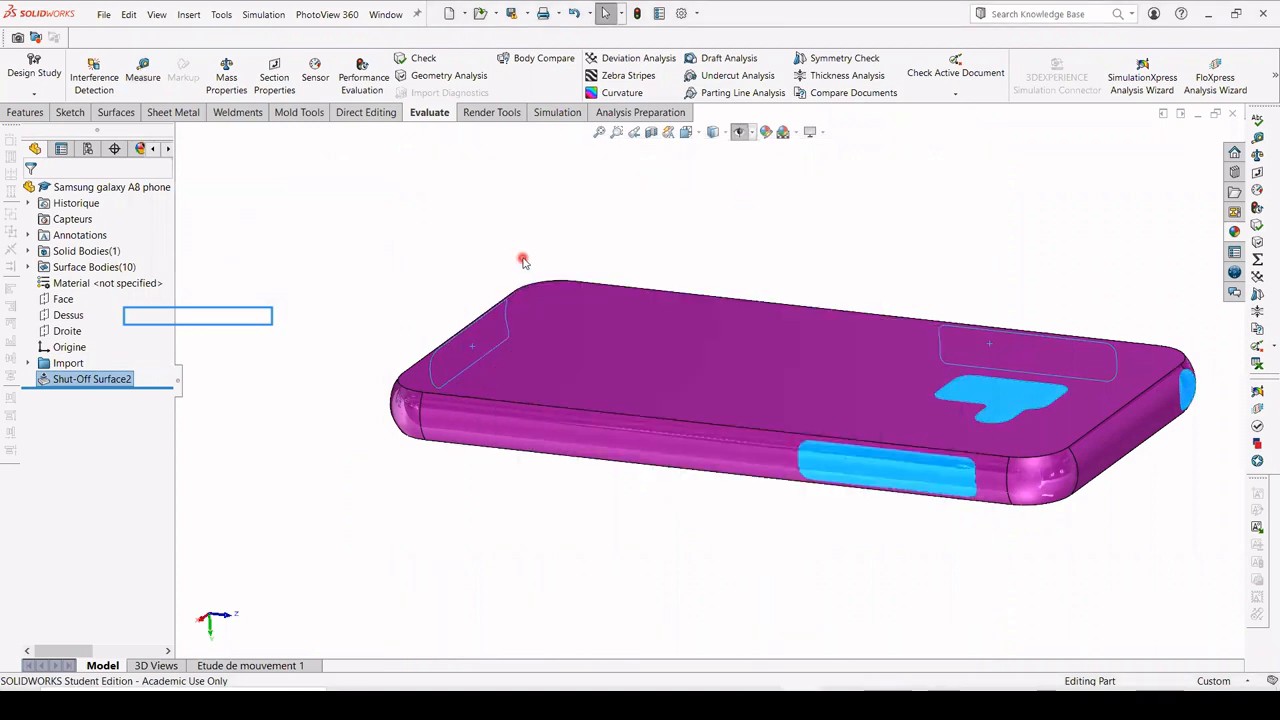
middle_click_drag(523, 257, 763, 289)
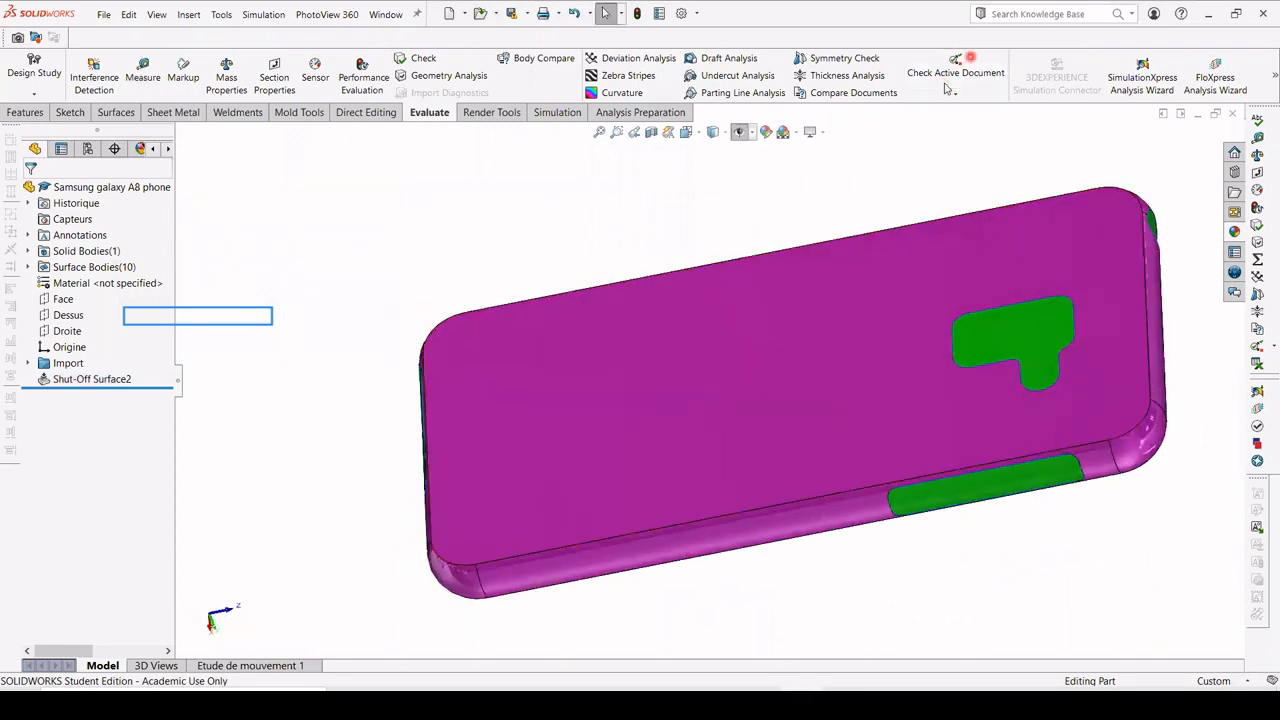